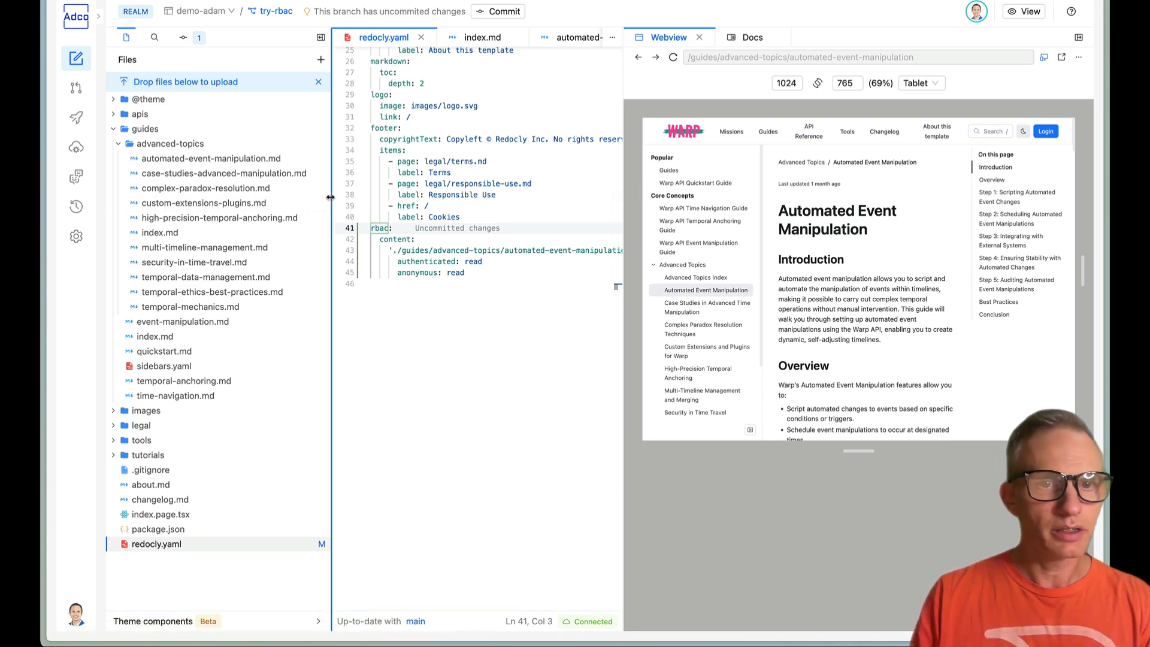
Narrow the file list and the page preview to give the redocly.yaml editor more width
{"action": "left_click_drag", "start_coordinate": [331, 203], "coordinate": [211, 193]}
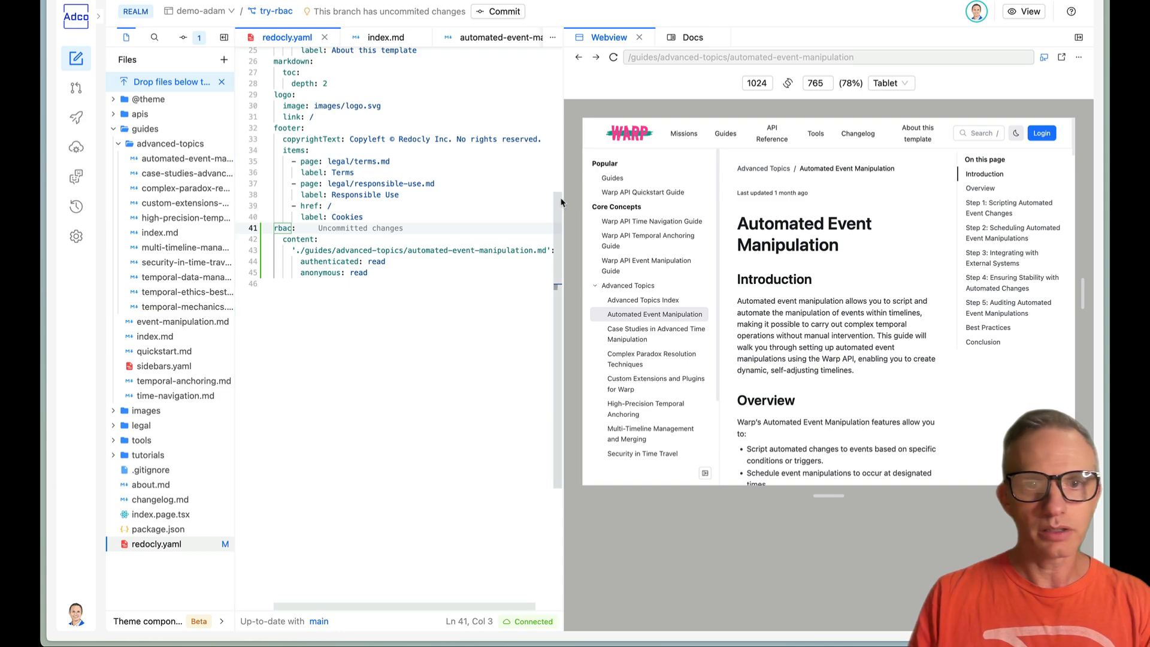
{"action": "left_click_drag", "start_coordinate": [563, 202], "coordinate": [647, 196]}
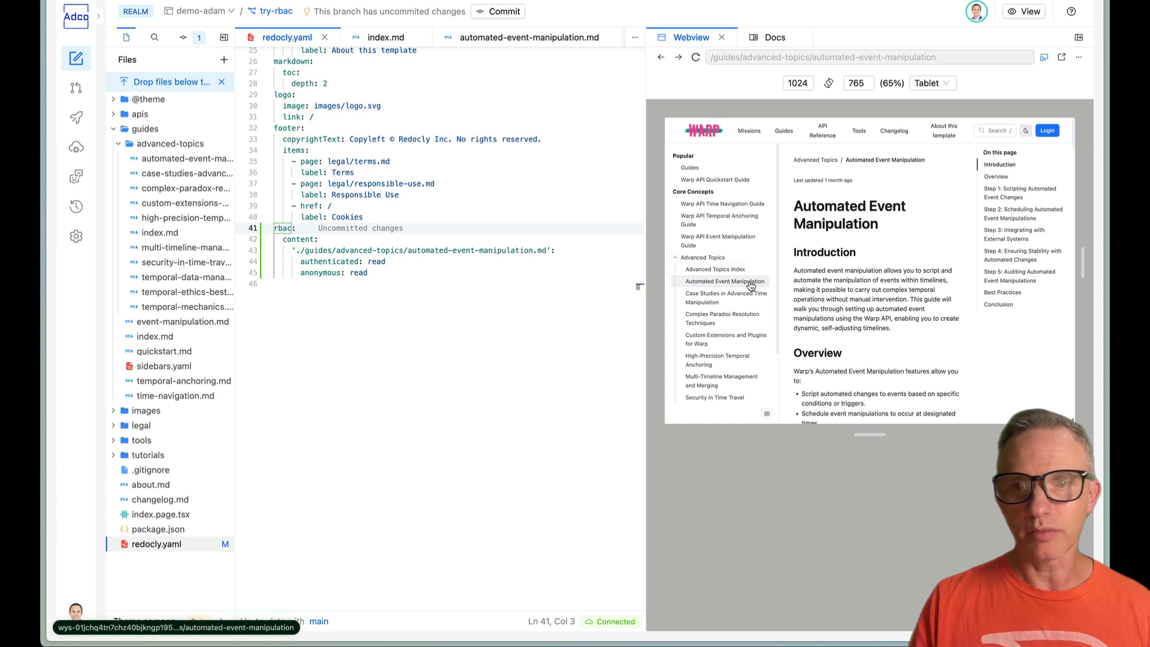
Examine the rbac content block in redocly.yaml, including the guide's file path and its access permissions
{"action": "left_click", "coordinate": [318, 273], "text": "shift"}
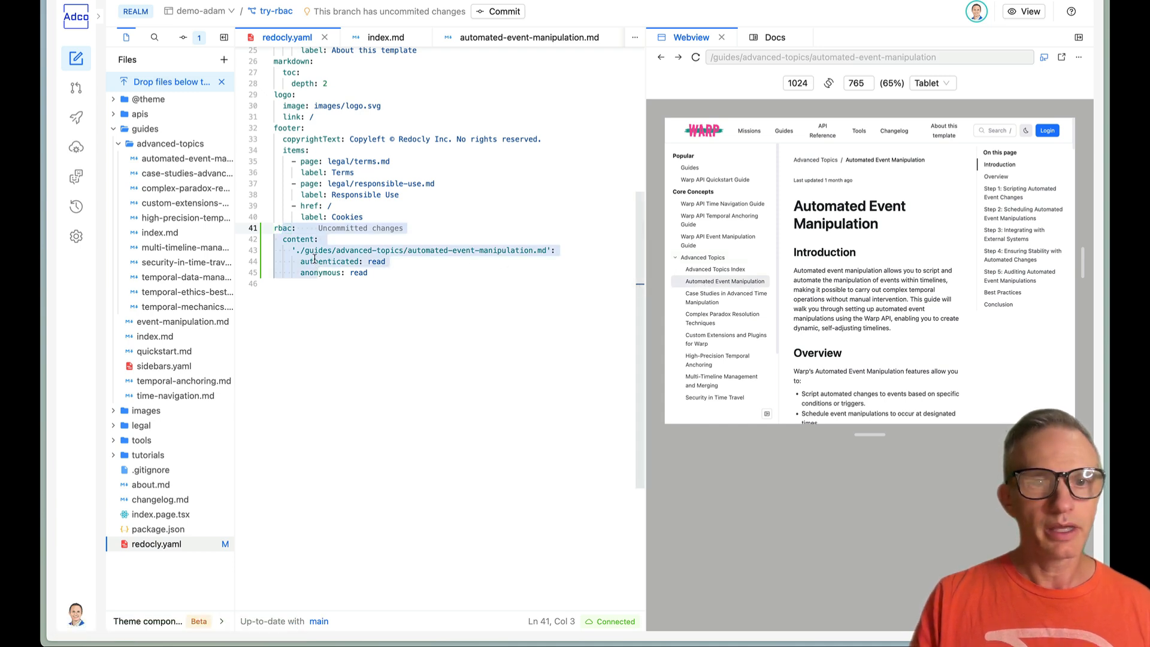
{"action": "left_click", "coordinate": [314, 260]}
{"action": "left_click", "coordinate": [295, 250]}
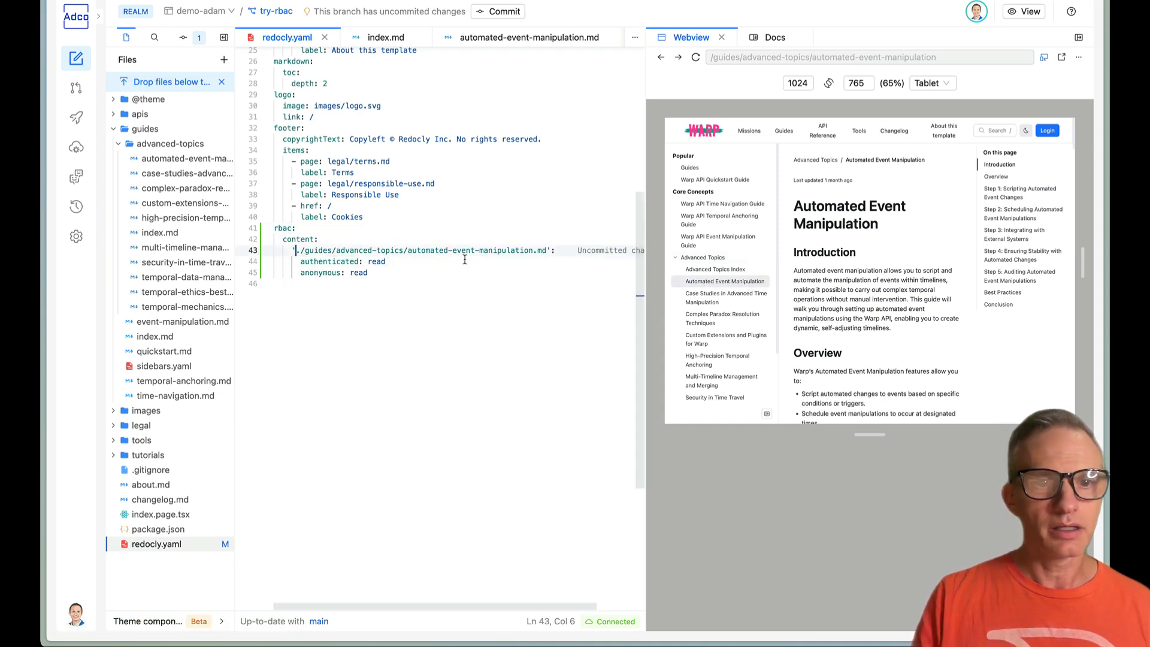
{"action": "key", "text": "Right"}
{"action": "key", "text": "Right"}
{"action": "key", "text": "Right"}
{"action": "key", "text": "Right"}
{"action": "key", "text": "Right"}
{"action": "key", "text": "Right"}
{"action": "key", "text": "Right"}
{"action": "key", "text": "Right"}
{"action": "key", "text": "Right"}
{"action": "key", "text": "Right"}
{"action": "key", "text": "Right"}
{"action": "key", "text": "Right"}
{"action": "key", "text": "Right"}
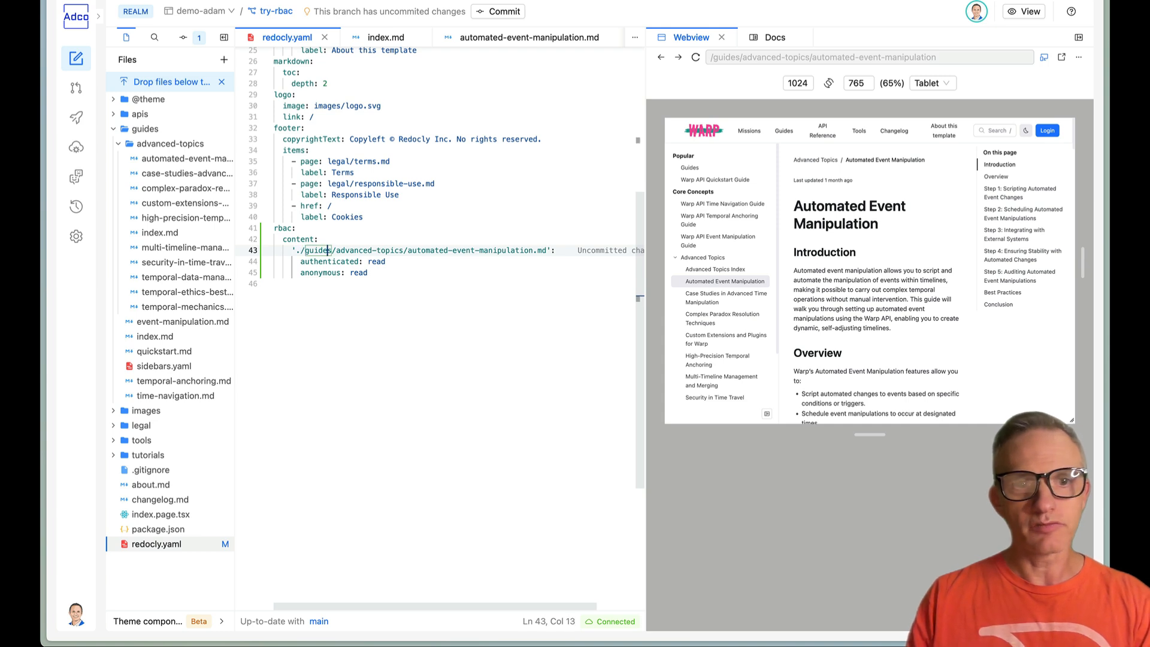
{"action": "key", "text": "Right"}
{"action": "key", "text": "Right"}
{"action": "key", "text": "Right"}
{"action": "key", "text": "Right"}
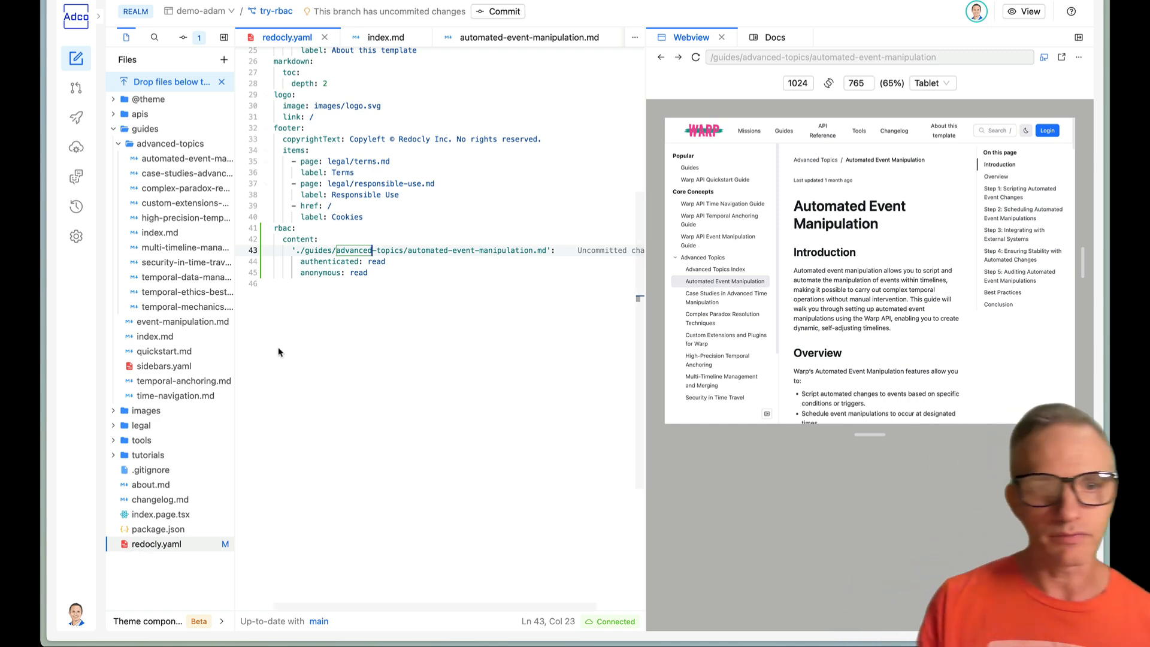
{"action": "left_click", "coordinate": [545, 251]}
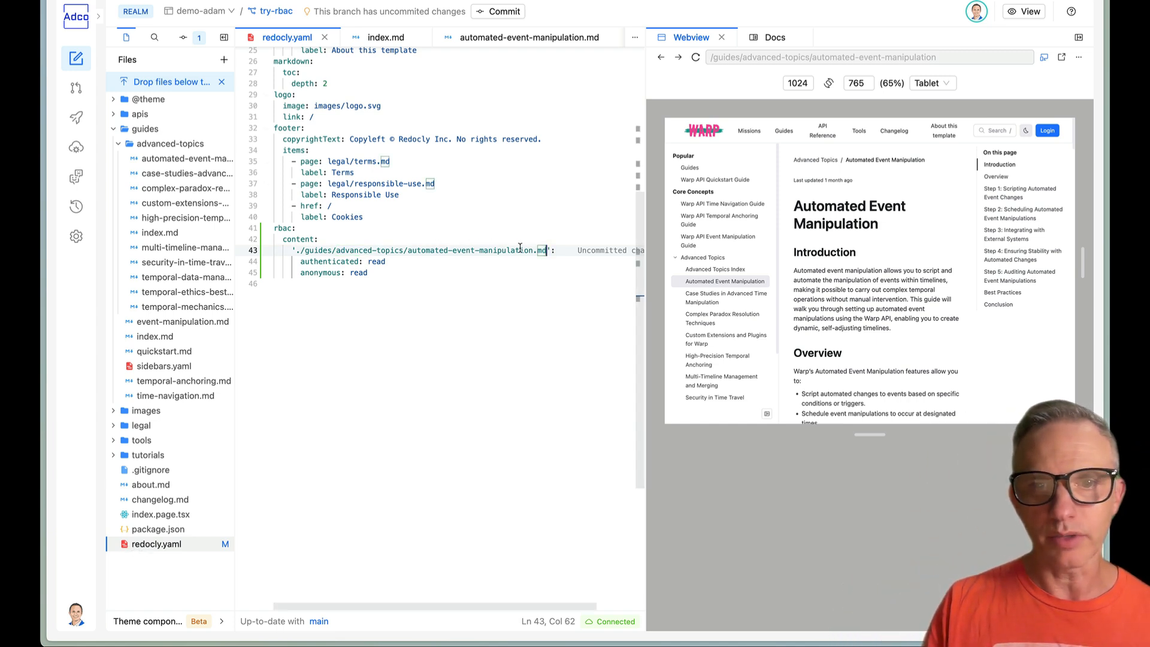
{"action": "left_click", "coordinate": [314, 263]}
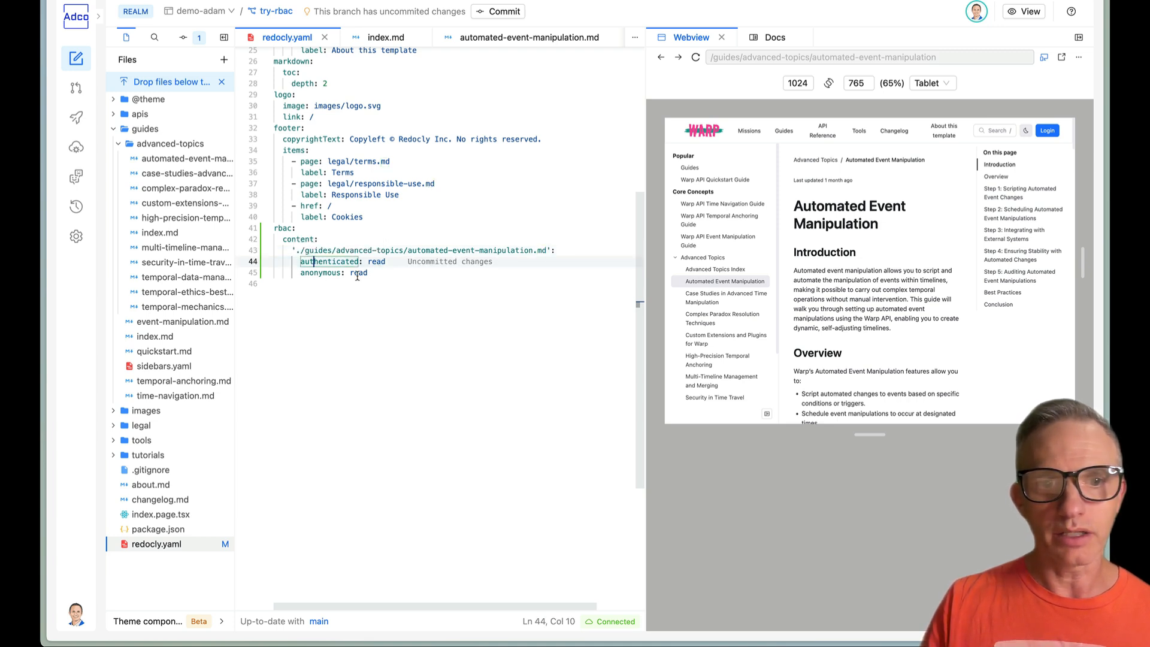
Comment out the anonymous read permission for automated-event-manipulation.md in redocly.yaml
{"action": "left_click", "coordinate": [357, 274]}
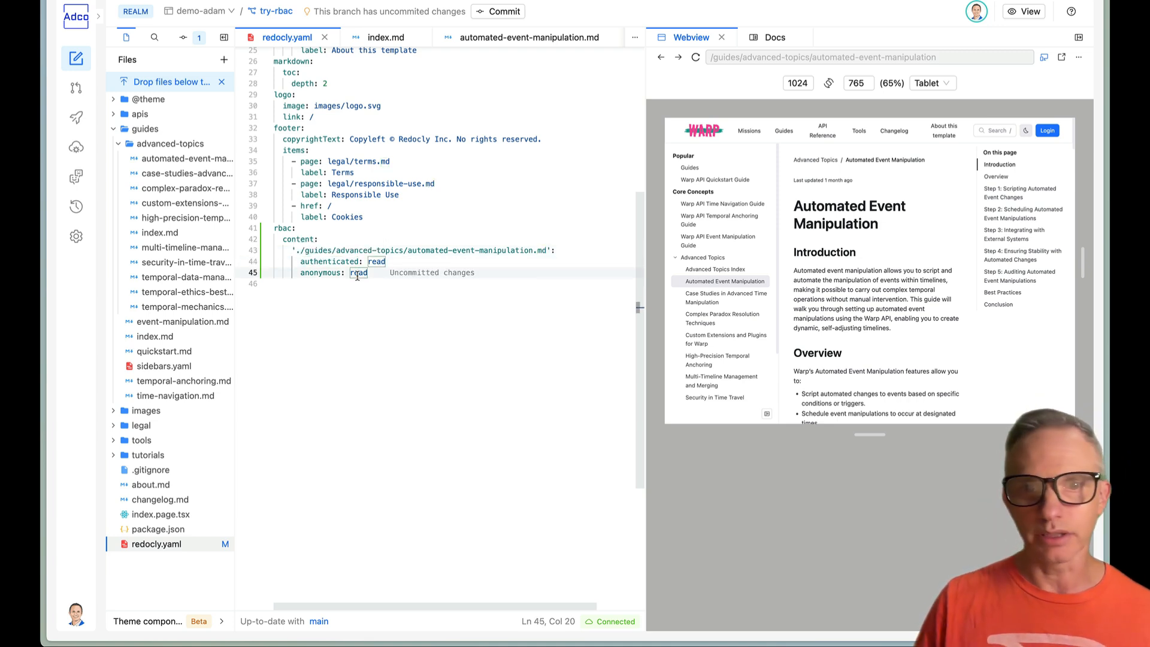
{"action": "key", "text": "ctrl+slash"}
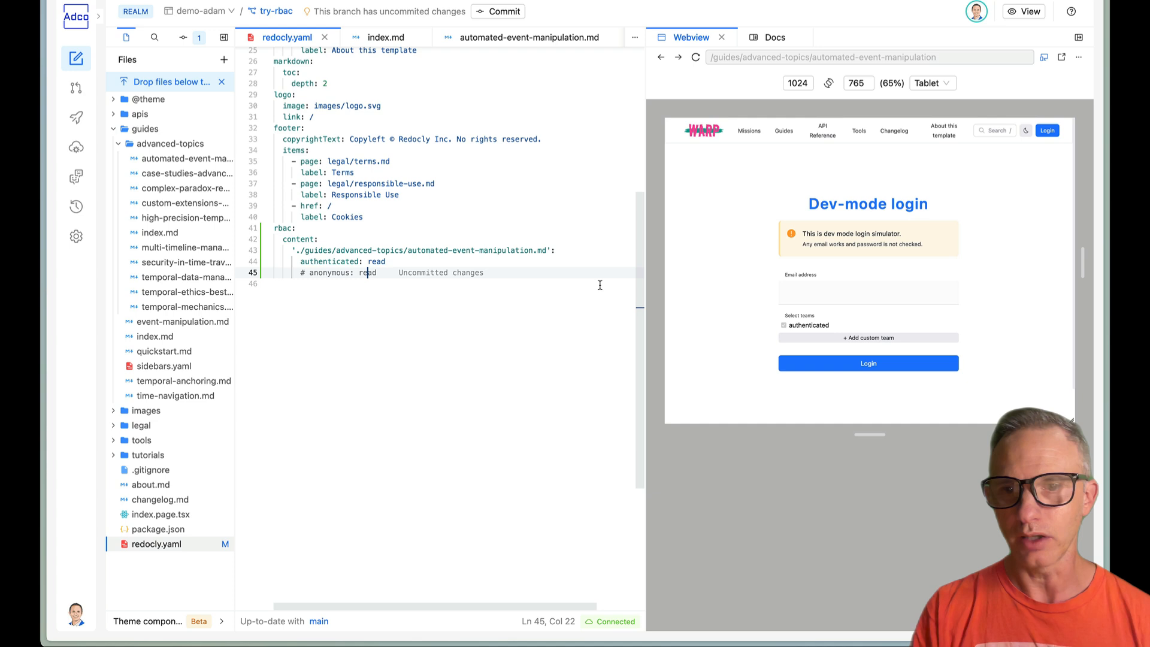
Try to log in through the dev-mode login simulator with the saved work e-mail address
{"action": "left_click", "coordinate": [789, 291]}
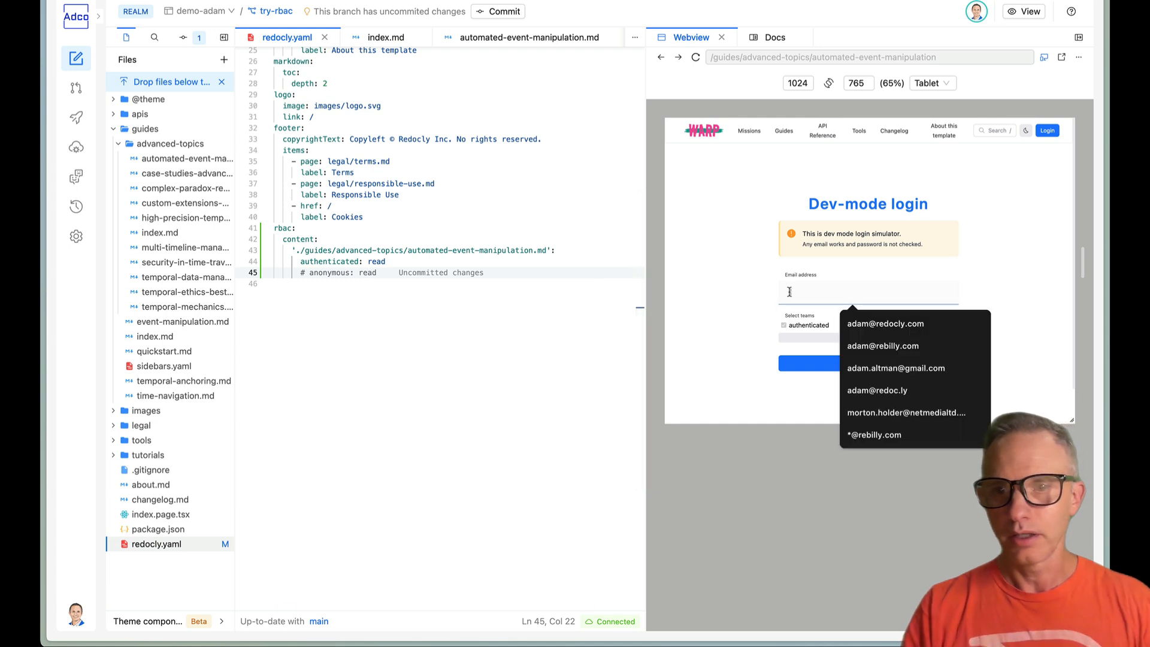
{"action": "left_click", "coordinate": [880, 323]}
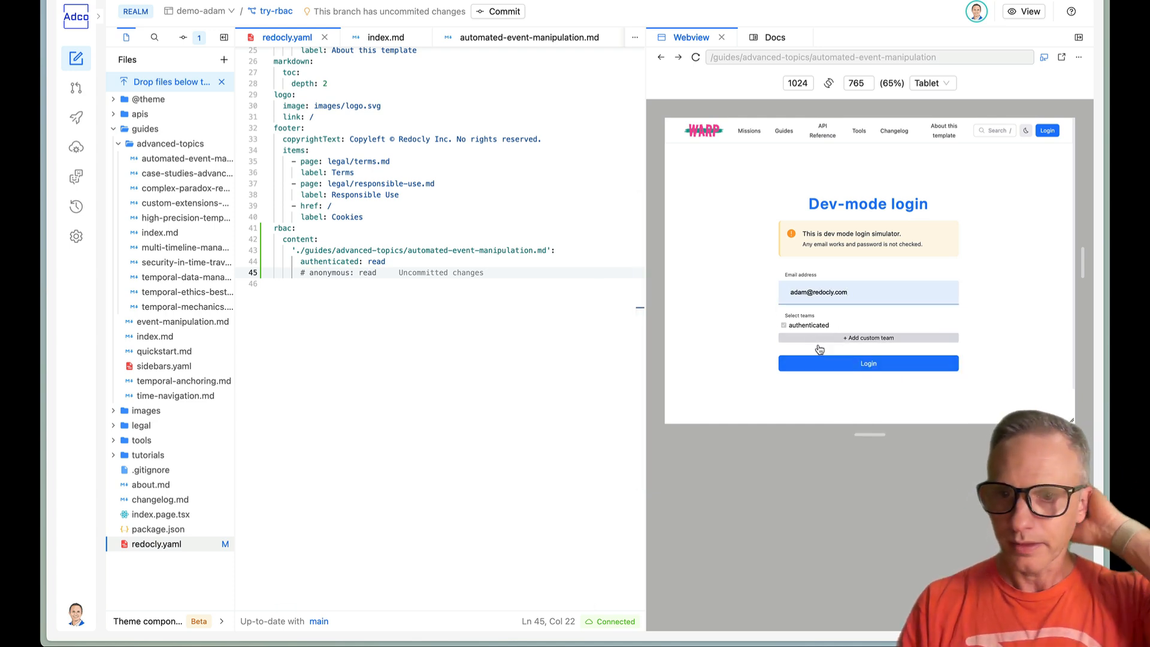
{"action": "left_click", "coordinate": [828, 365]}
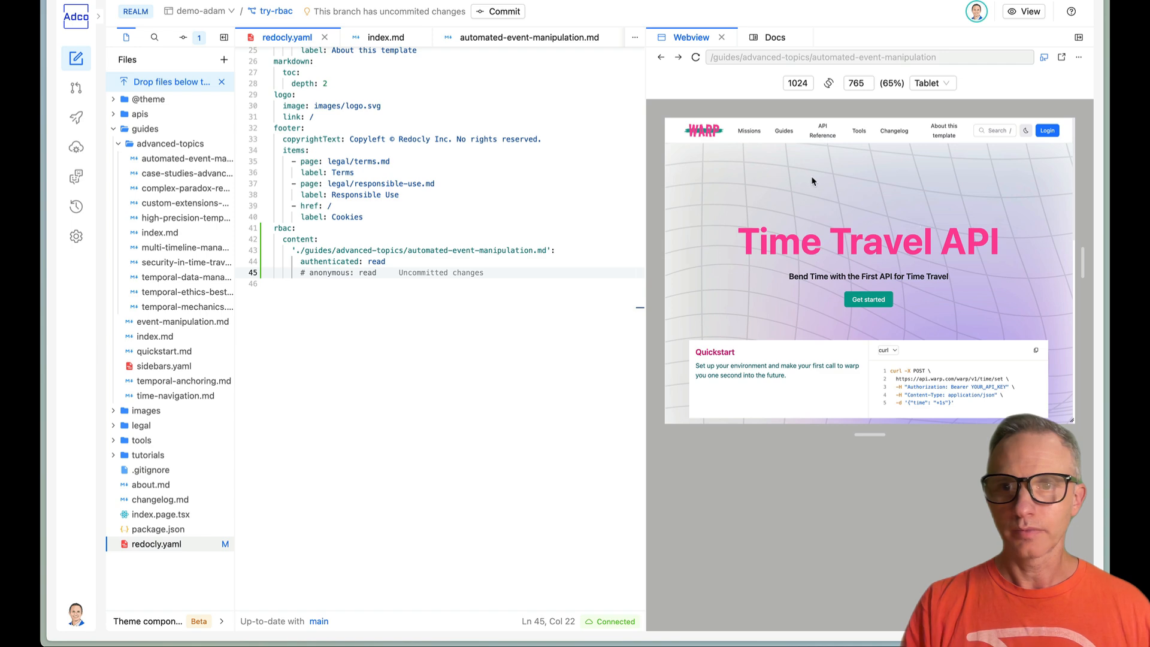
View the Guides page in the preview and expand Advanced Topics to check which guides are listed
{"action": "left_click", "coordinate": [783, 130]}
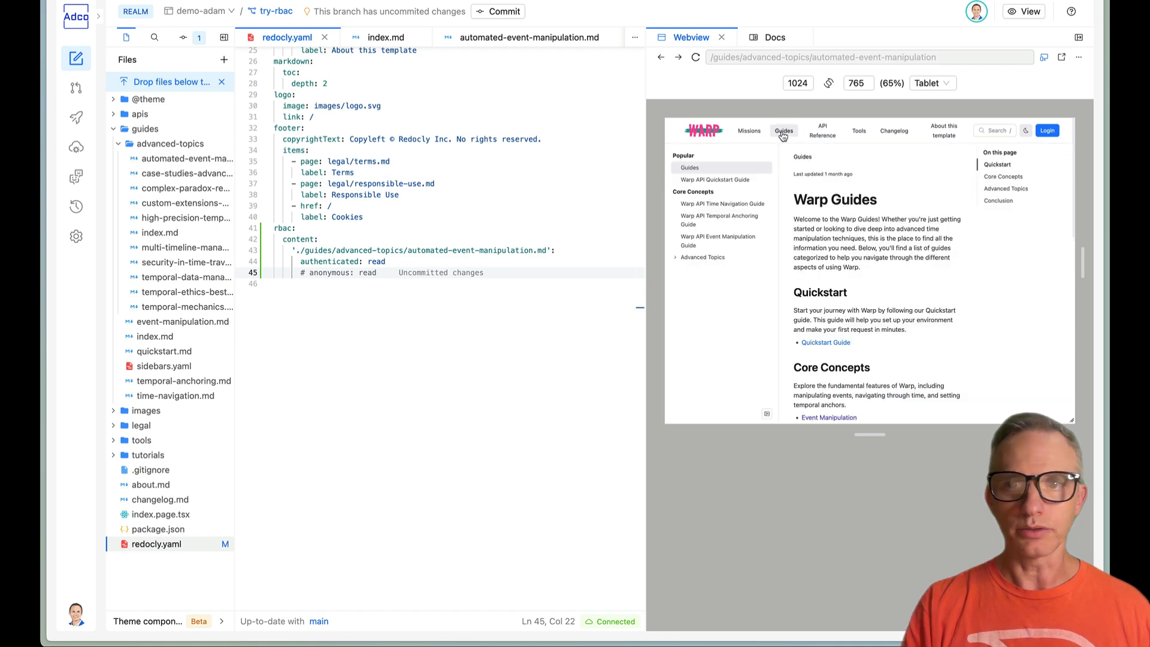
{"action": "scroll", "coordinate": [694, 262], "scroll_direction": "down", "scroll_amount": 5}
{"action": "left_click", "coordinate": [694, 258]}
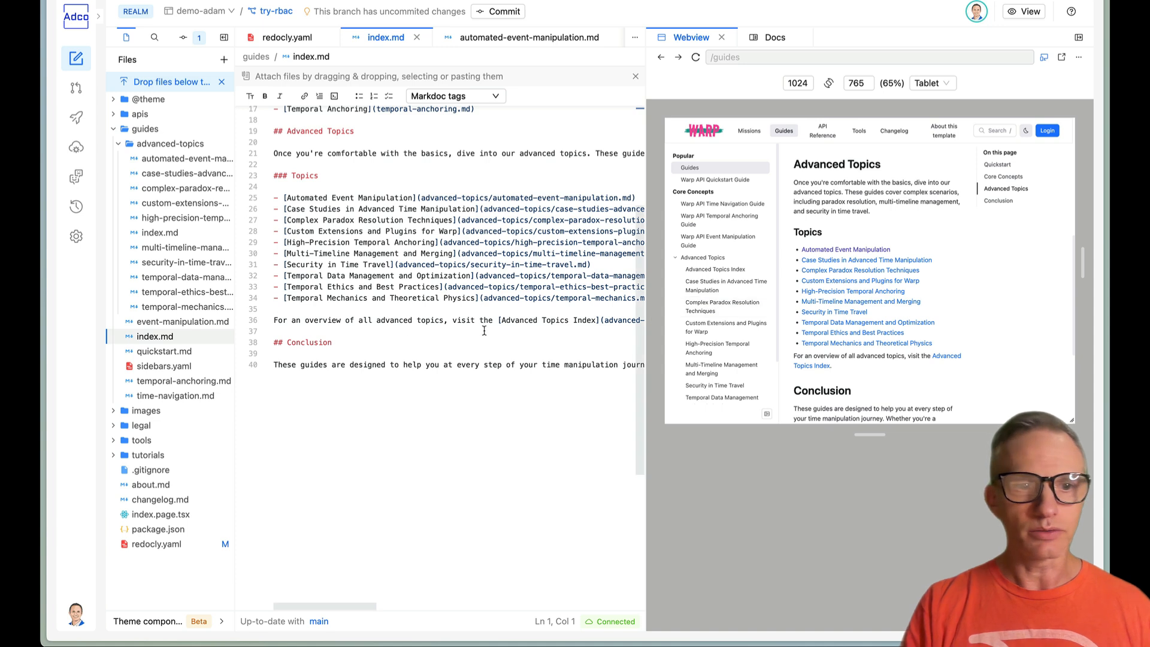
Return to redocly.yaml and uncomment the anonymous read permission for automated-event-manipulation.md
{"action": "left_click", "coordinate": [156, 543]}
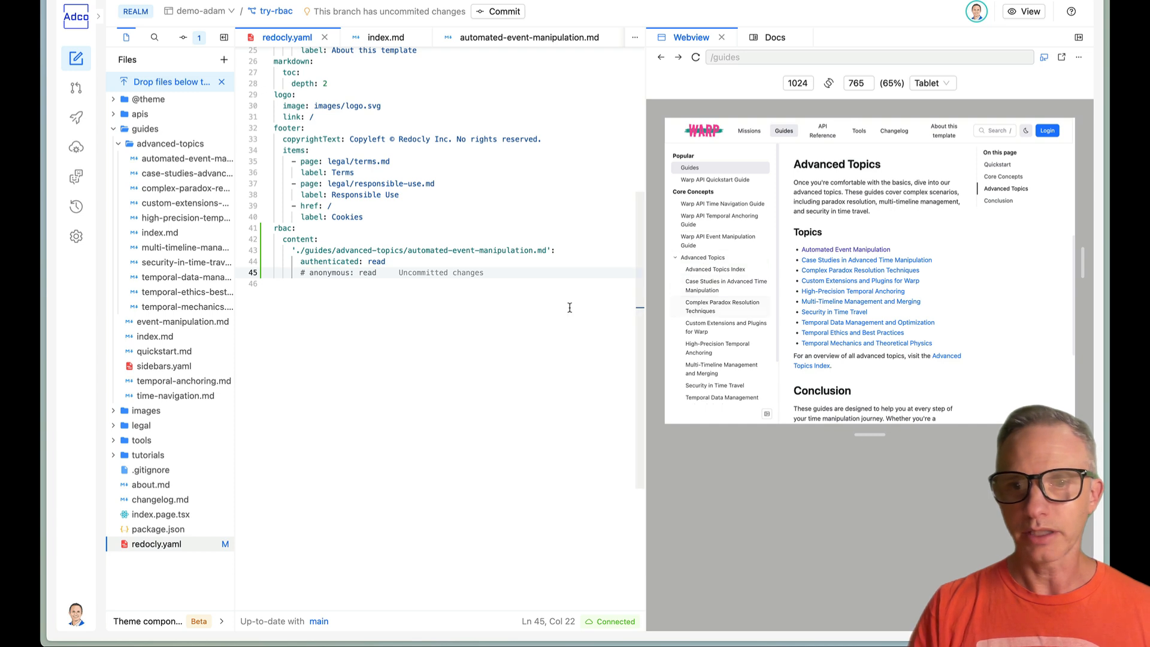
{"action": "left_click", "coordinate": [339, 276]}
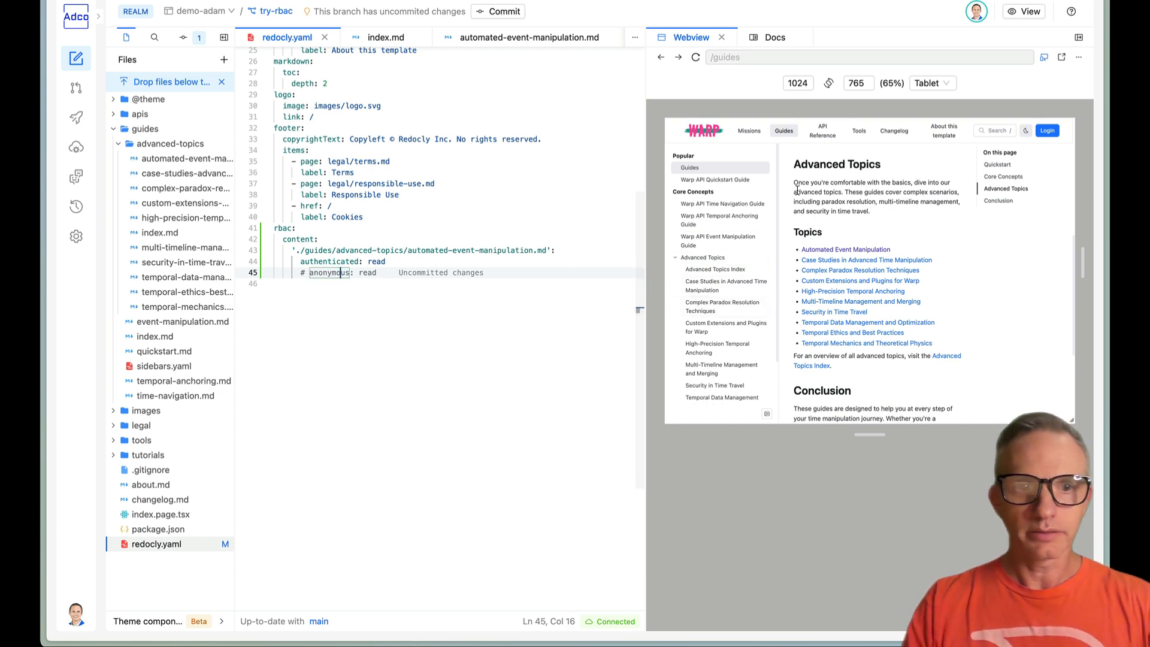
{"action": "key", "text": "ctrl+slash"}
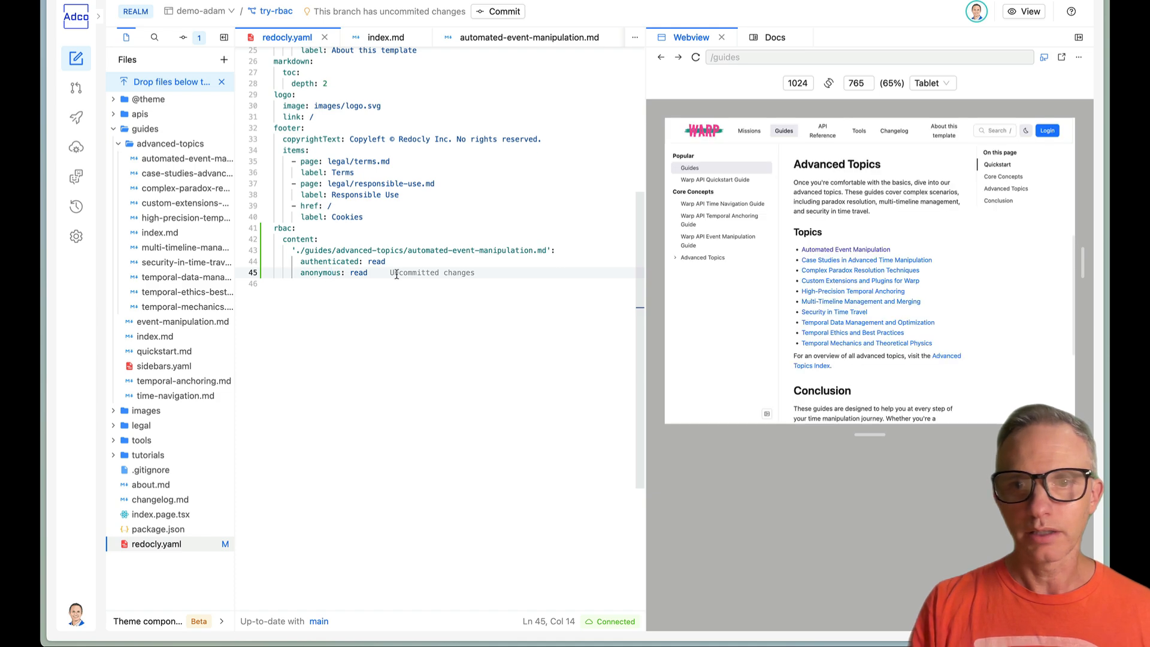
Expand Advanced Topics in the preview and view the Automated Event Manipulation guide
{"action": "left_click", "coordinate": [683, 258]}
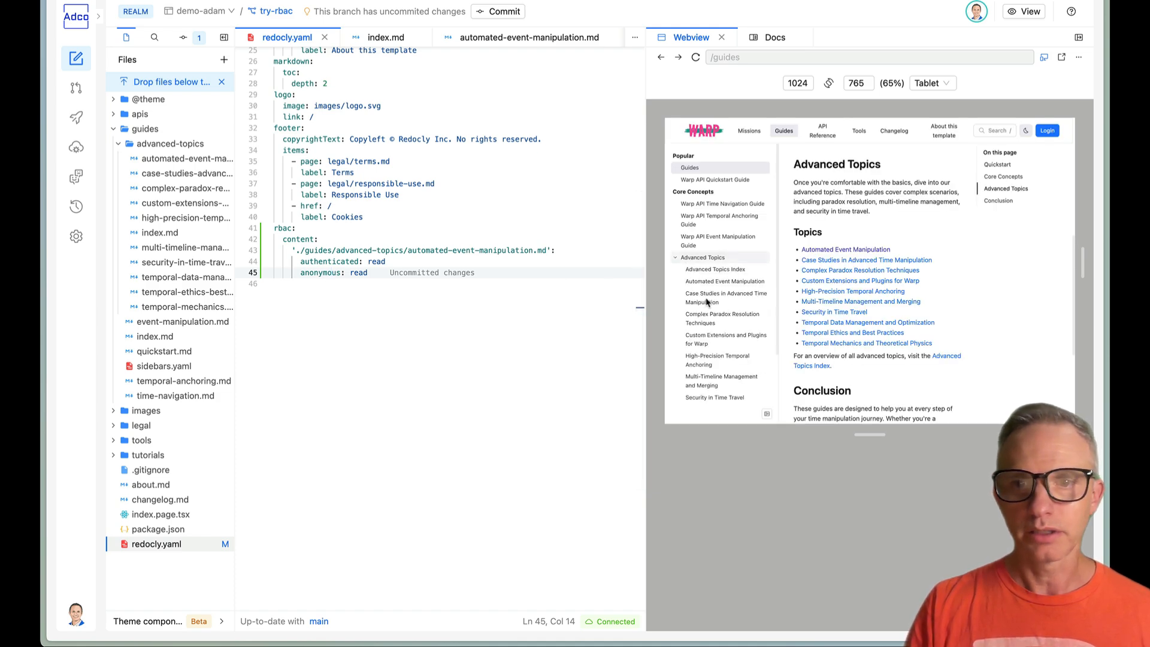
{"action": "left_click", "coordinate": [713, 286]}
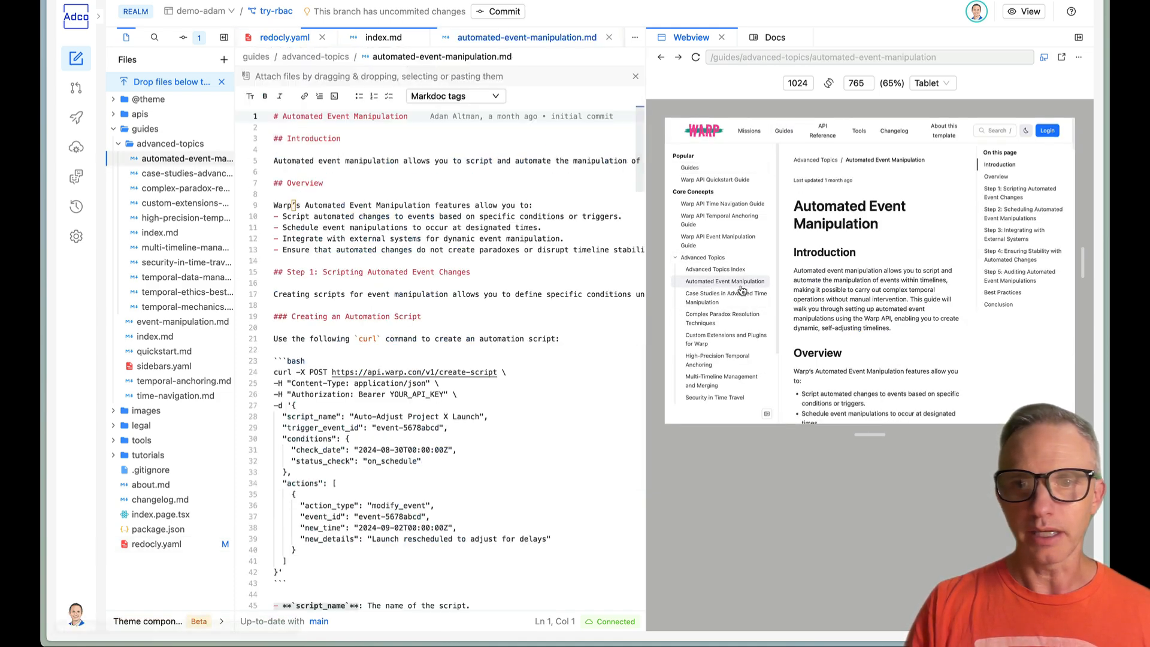
Duplicate the automated-event-manipulation.md entry with both of its permissions directly below the original in the rbac content of redocly.yaml
{"action": "left_click", "coordinate": [154, 545]}
{"action": "scroll", "coordinate": [333, 440], "scroll_direction": "down", "scroll_amount": 3}
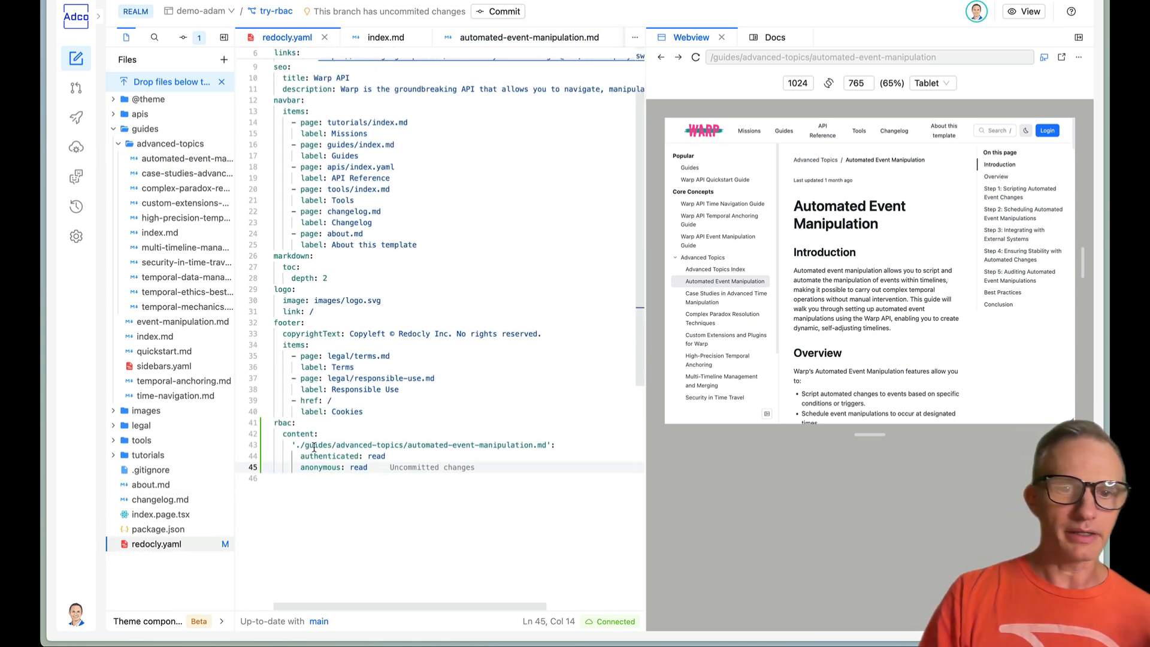
{"action": "left_click", "coordinate": [465, 448]}
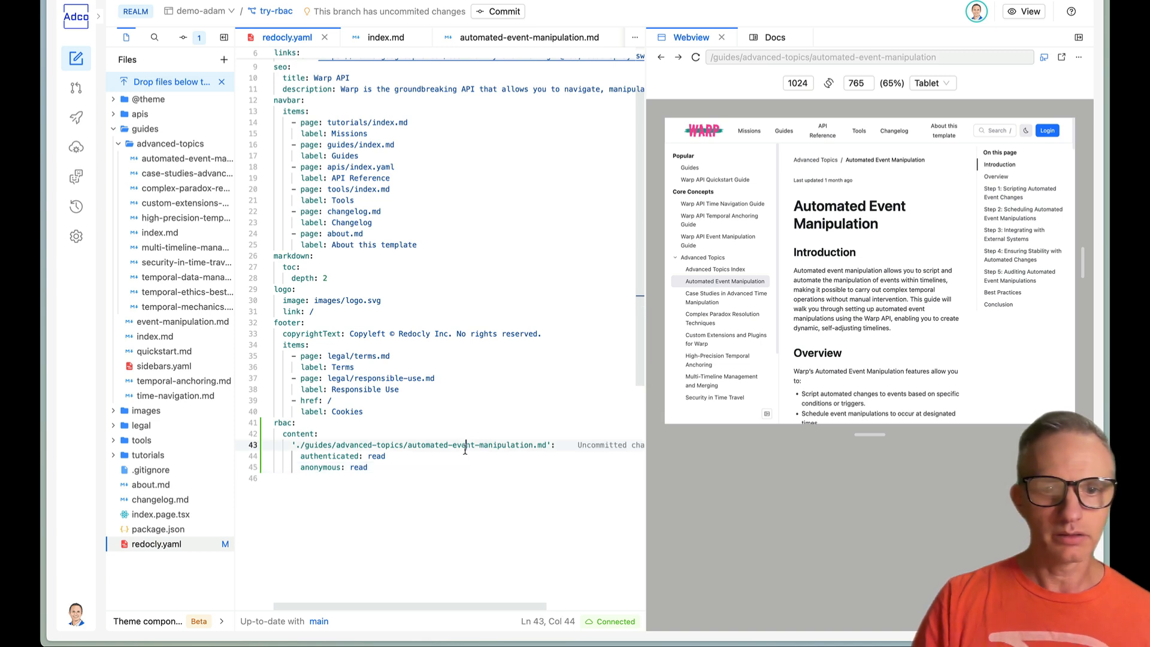
{"action": "left_click", "coordinate": [453, 436]}
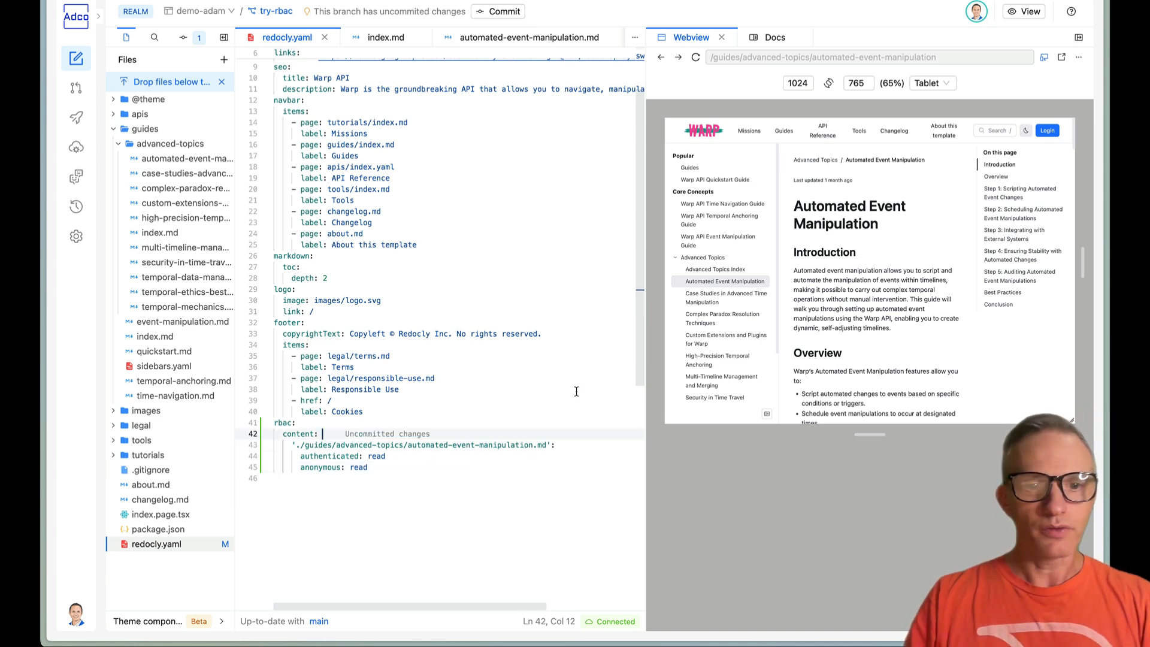
{"action": "key", "text": "Right"}
{"action": "key", "text": "shift+Down"}
{"action": "key", "text": "shift+Down"}
{"action": "key", "text": "shift+Down"}
{"action": "key", "text": "super+c"}
{"action": "key", "text": "Right"}
{"action": "key", "text": "super+v"}
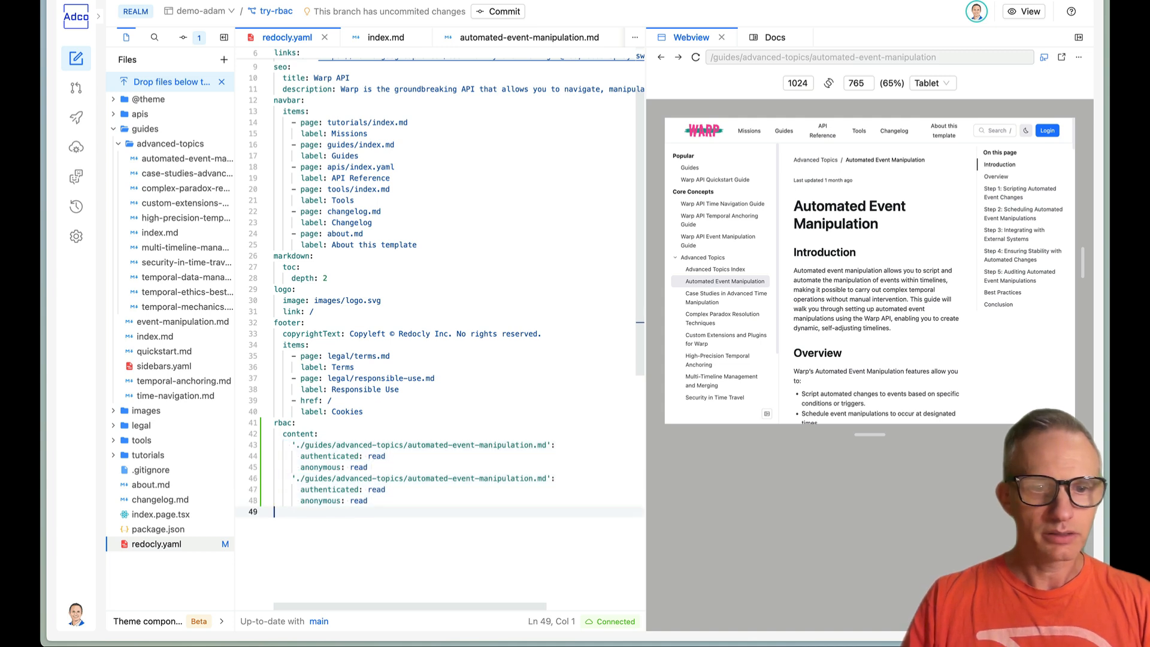
Change the second rbac entry's path to './guides/advanced-topics/**' and comment out its anonymous read permission
{"action": "left_click_drag", "start_coordinate": [409, 478], "coordinate": [546, 478]}
{"action": "type", "text": "**"}
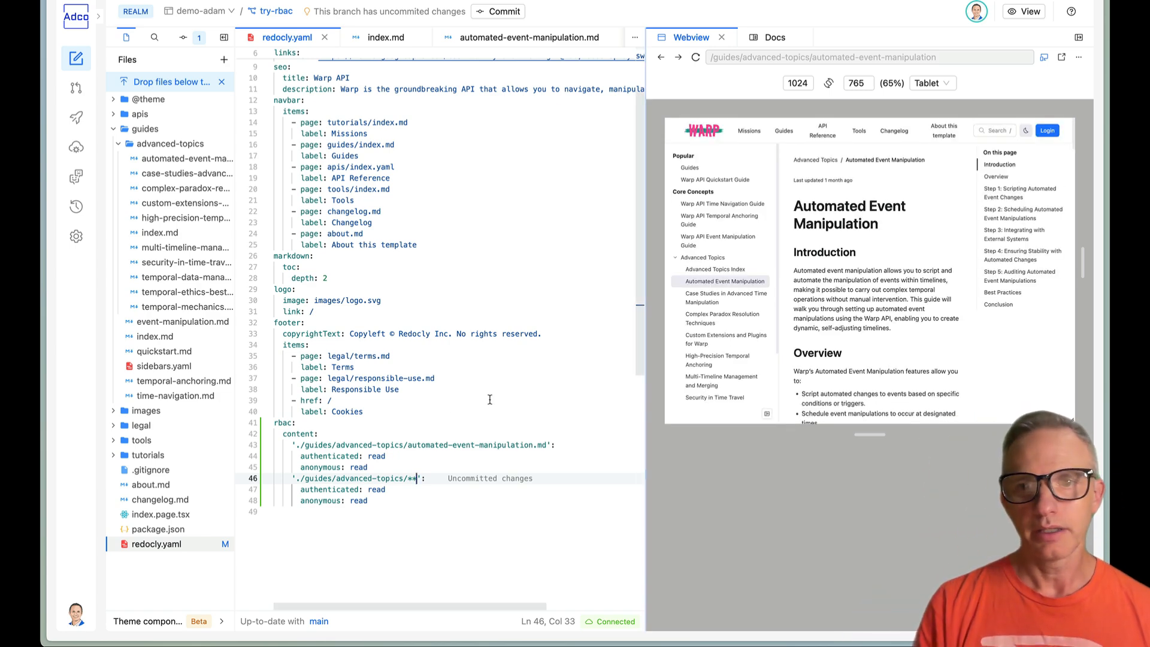
{"action": "left_click", "coordinate": [367, 500]}
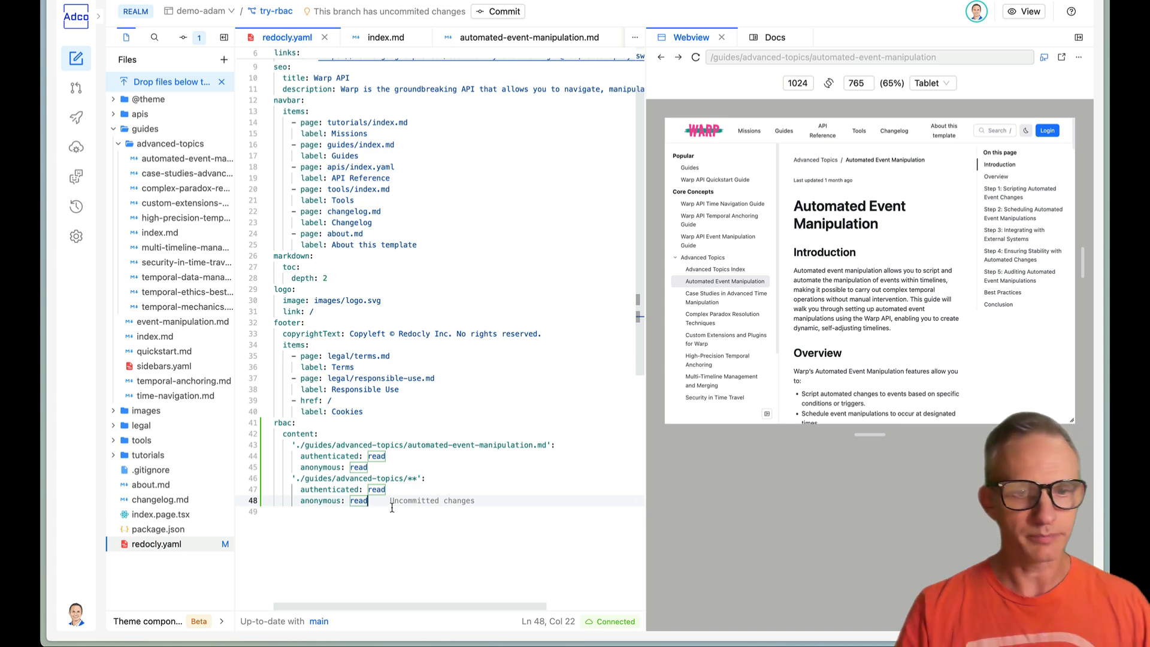
{"action": "key", "text": "super+slash"}
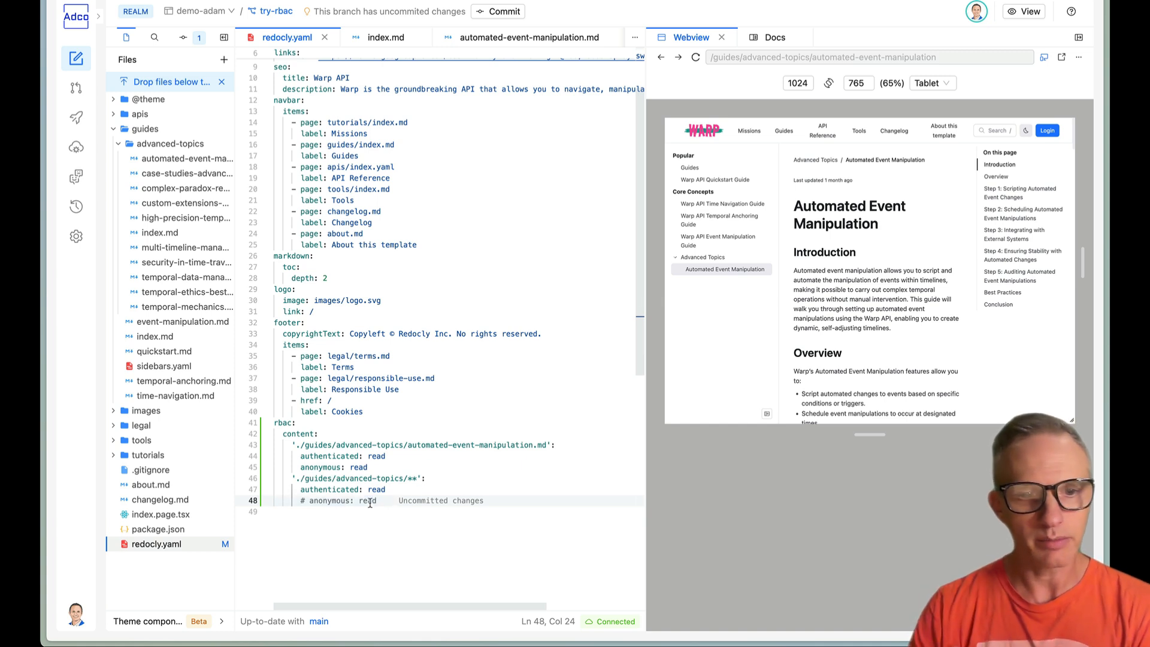
{"action": "left_click_drag", "start_coordinate": [370, 503], "coordinate": [264, 498]}
{"action": "left_click", "coordinate": [382, 488]}
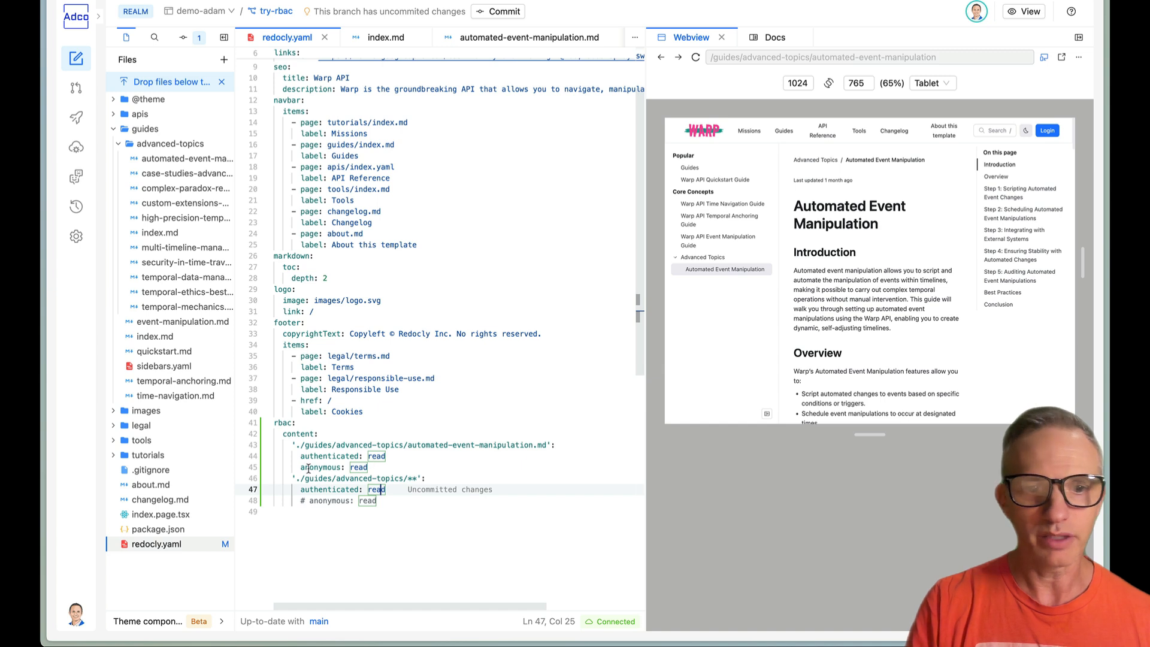
{"action": "left_click", "coordinate": [358, 467]}
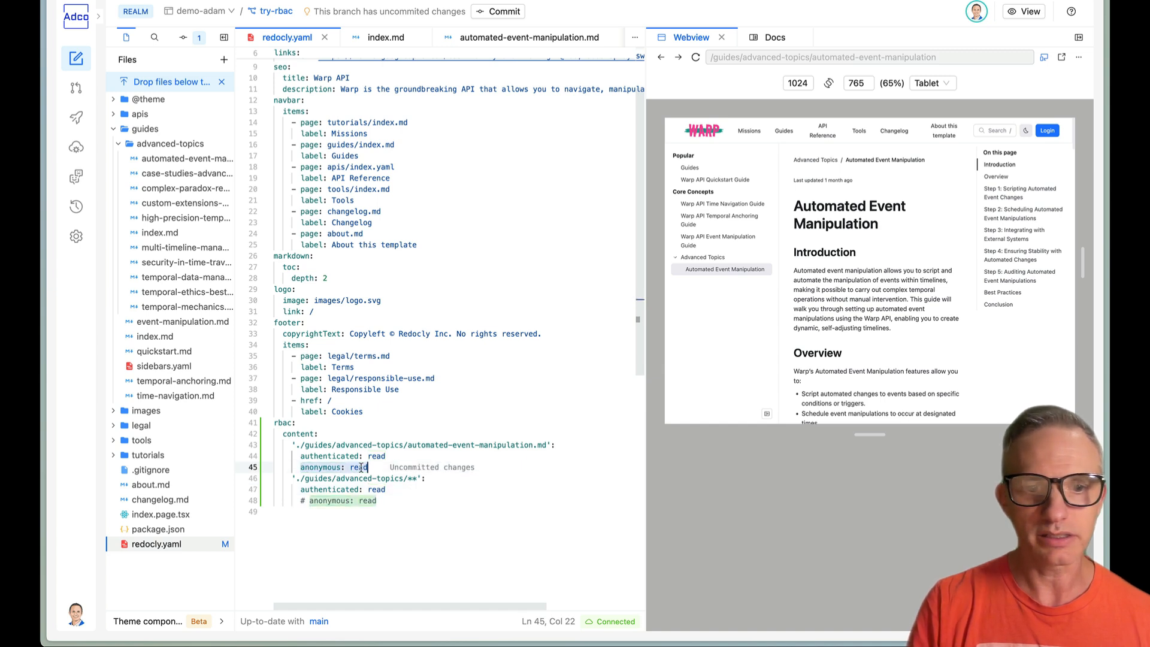
Log in to the previewed site through the dev-mode login with the saved work e-mail address
{"action": "left_click", "coordinate": [1047, 131]}
{"action": "left_click", "coordinate": [839, 292]}
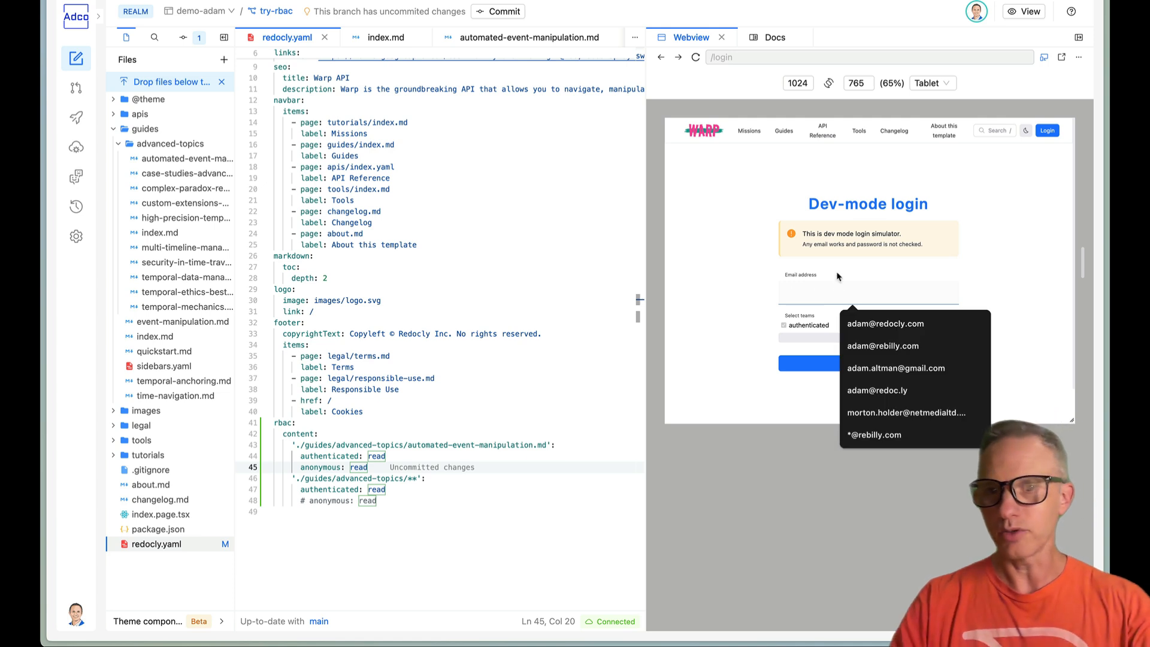
{"action": "left_click", "coordinate": [862, 323]}
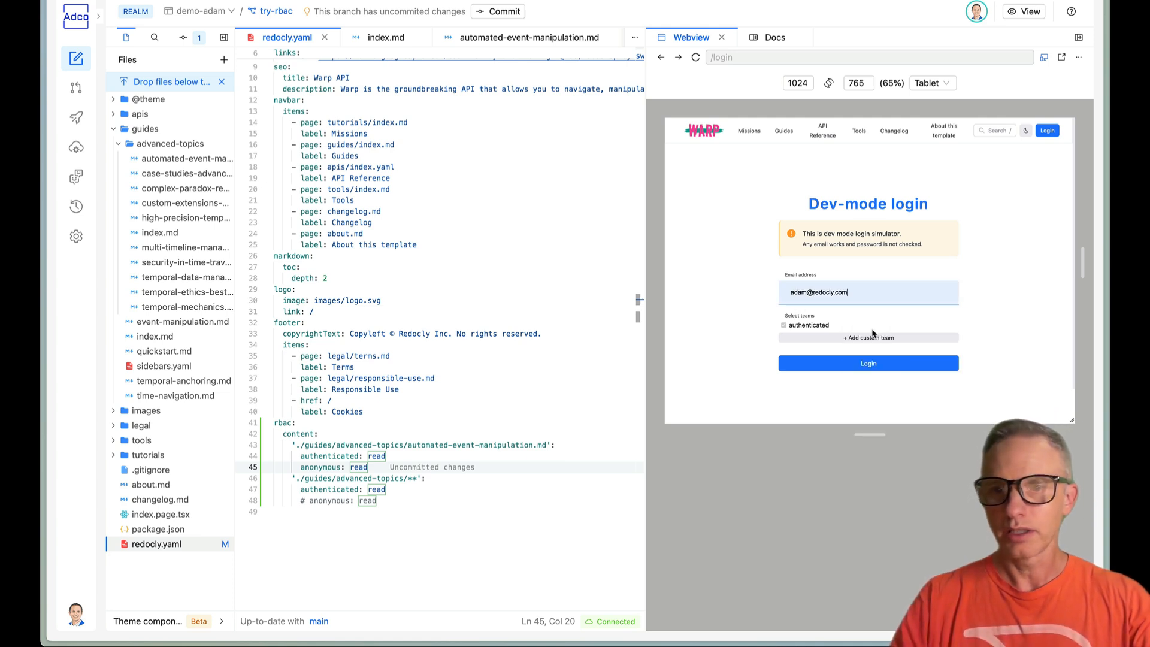
{"action": "left_click", "coordinate": [841, 359]}
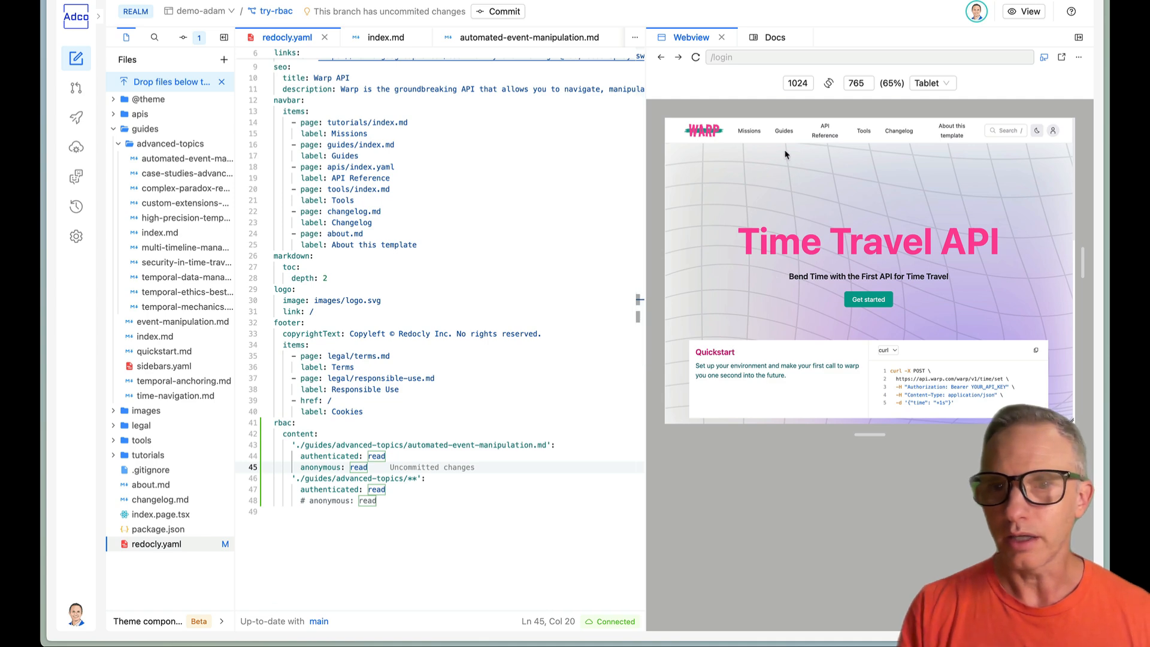
Check the Advanced Topics listed under Guides as a logged-in reader and view the Automated Event Manipulation guide
{"action": "left_click", "coordinate": [783, 130]}
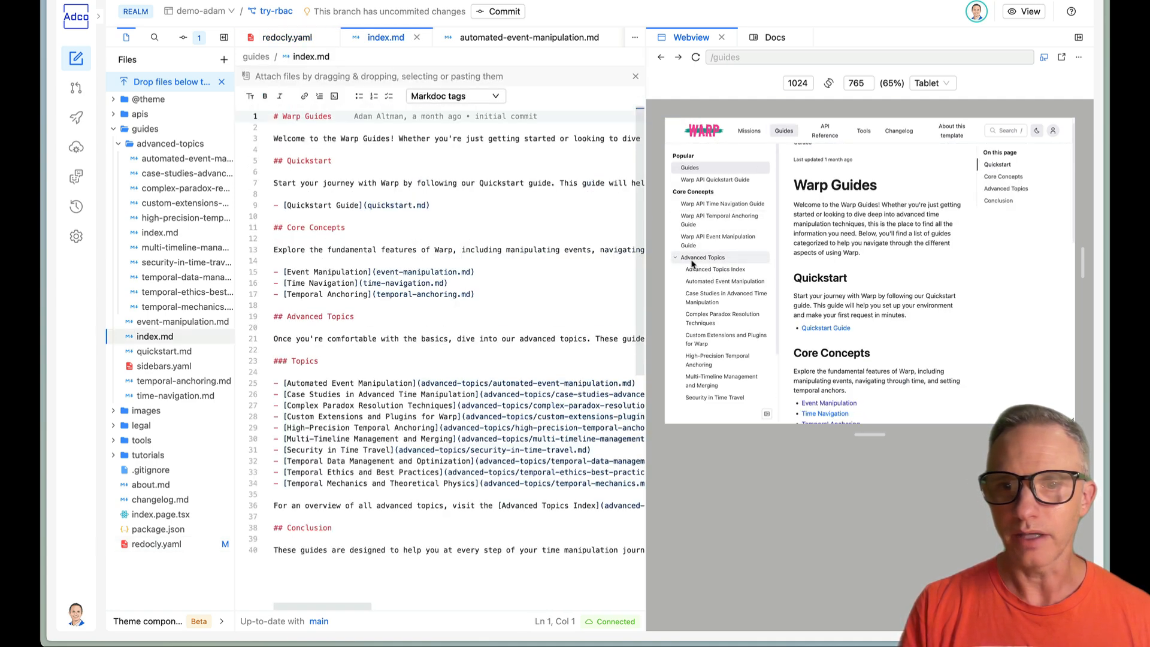
{"action": "scroll", "coordinate": [700, 287], "scroll_direction": "down", "scroll_amount": 2}
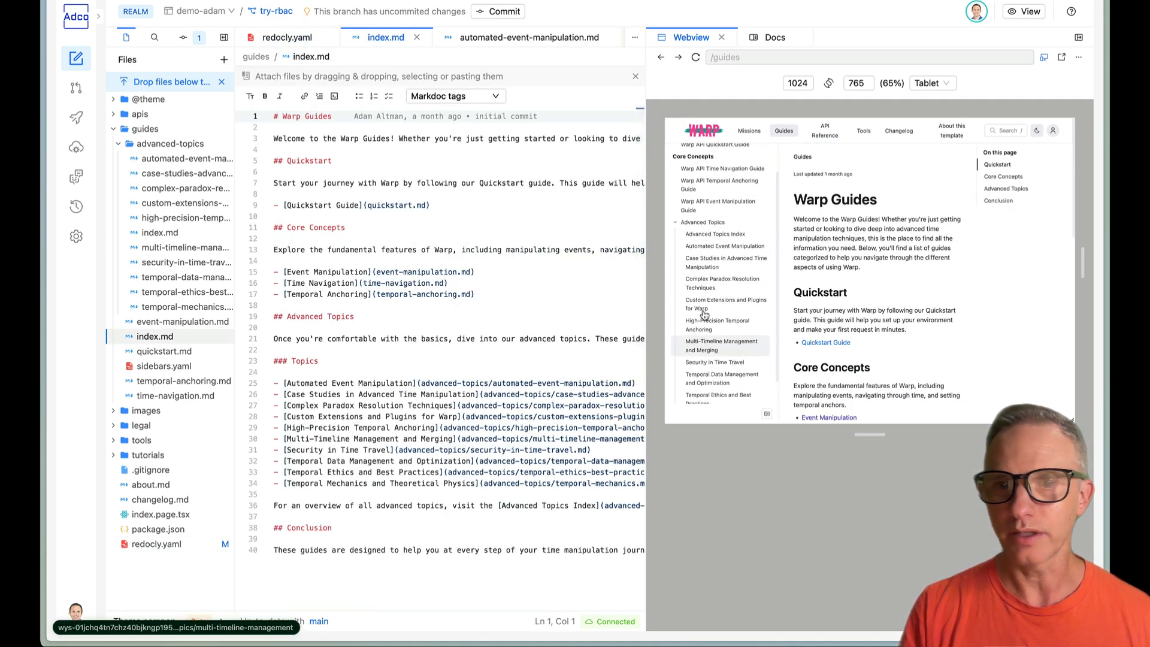
{"action": "left_click", "coordinate": [724, 246]}
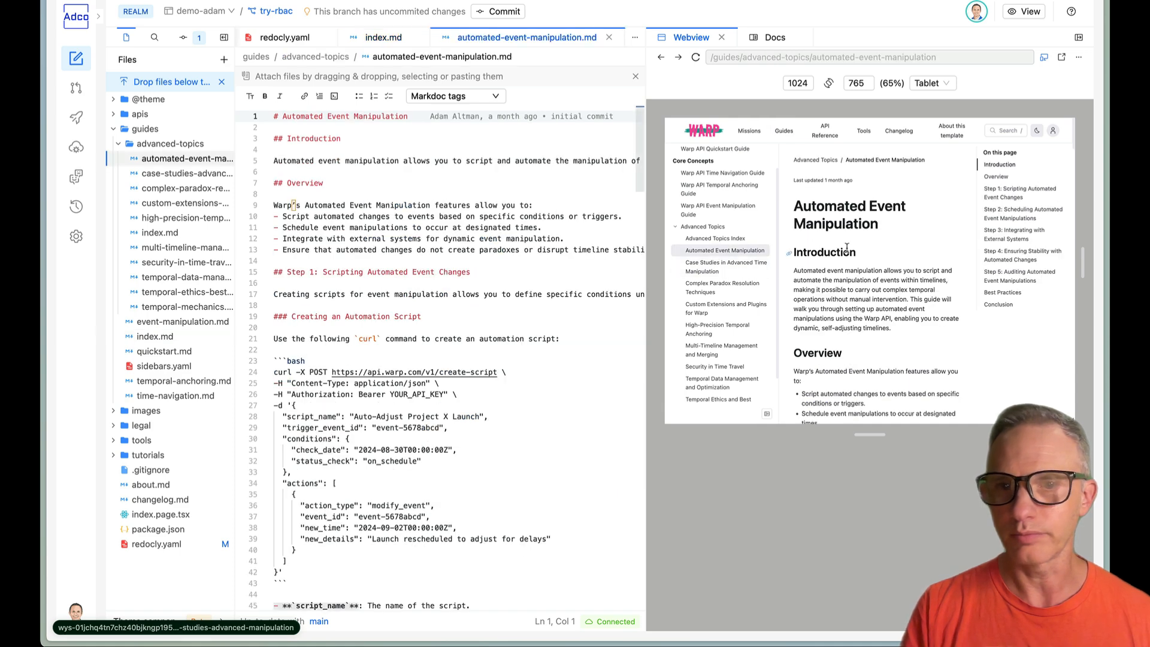
View the Case Studies in Advanced Time Manipulation and Complex Paradox Resolution Techniques guides in the preview, and log out of the site
{"action": "left_click", "coordinate": [722, 266]}
{"action": "left_click", "coordinate": [721, 288]}
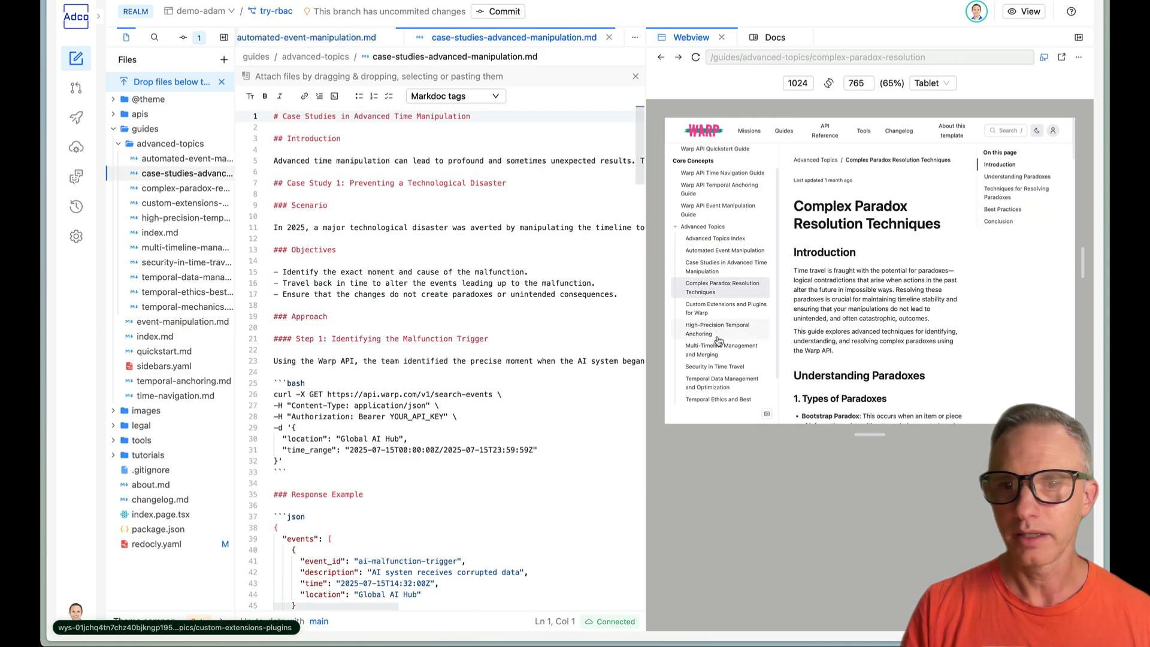
{"action": "left_click", "coordinate": [1052, 129]}
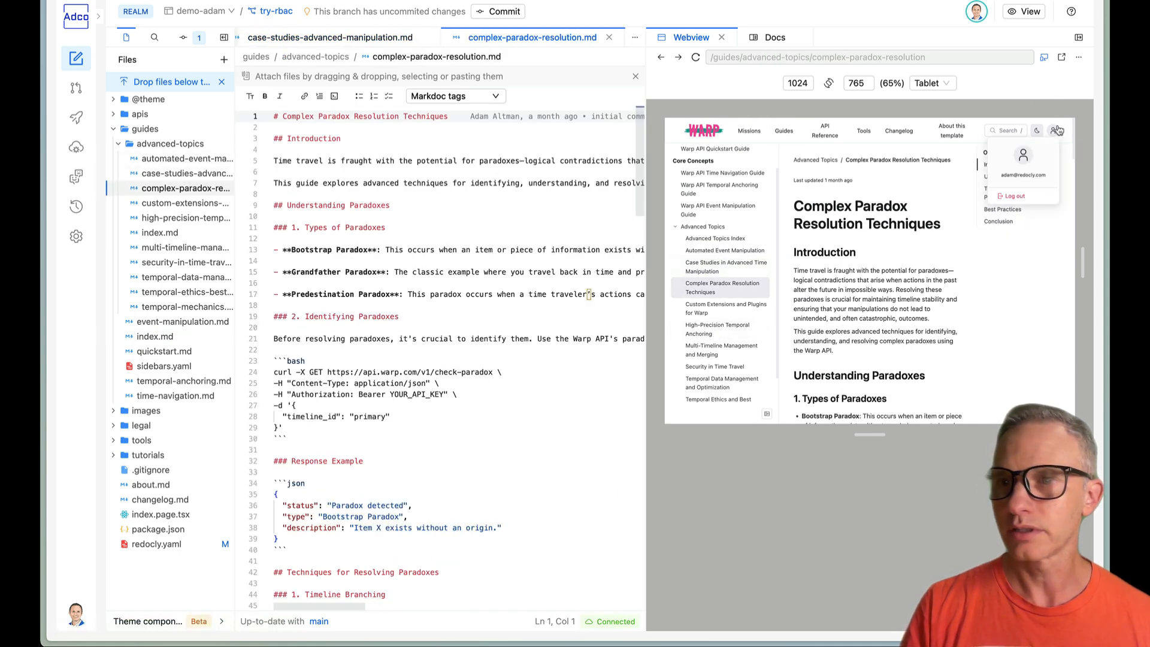
{"action": "left_click", "coordinate": [1016, 201]}
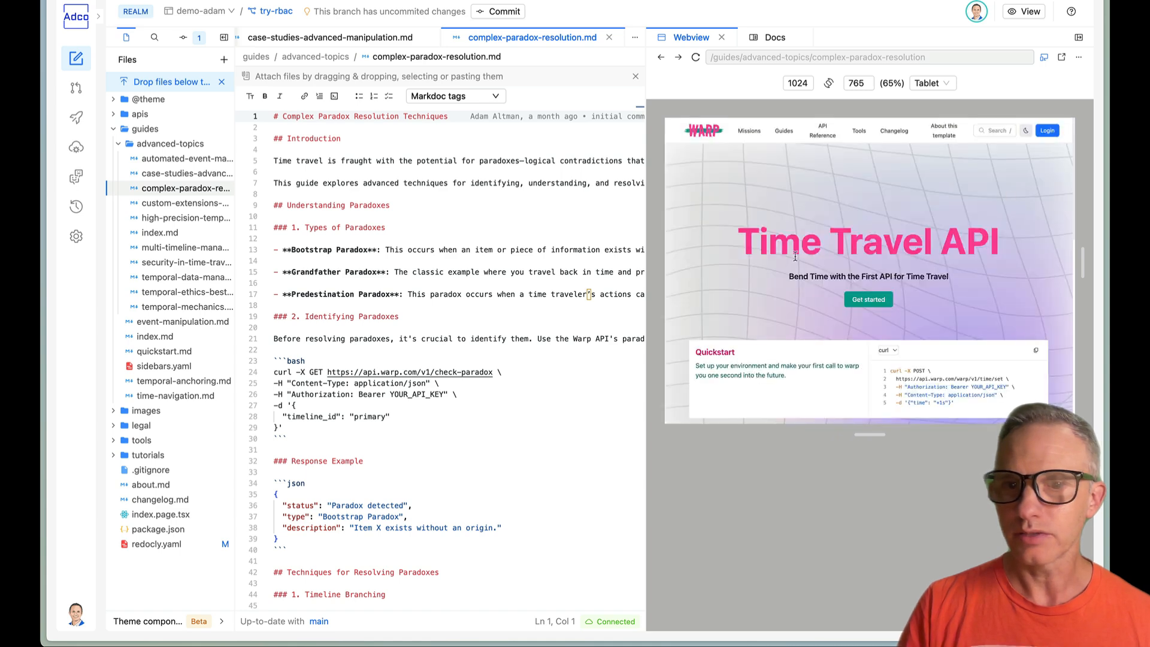
Check the Advanced Topics listed under Guides as an anonymous reader and view the Automated Event Manipulation guide
{"action": "left_click", "coordinate": [783, 133]}
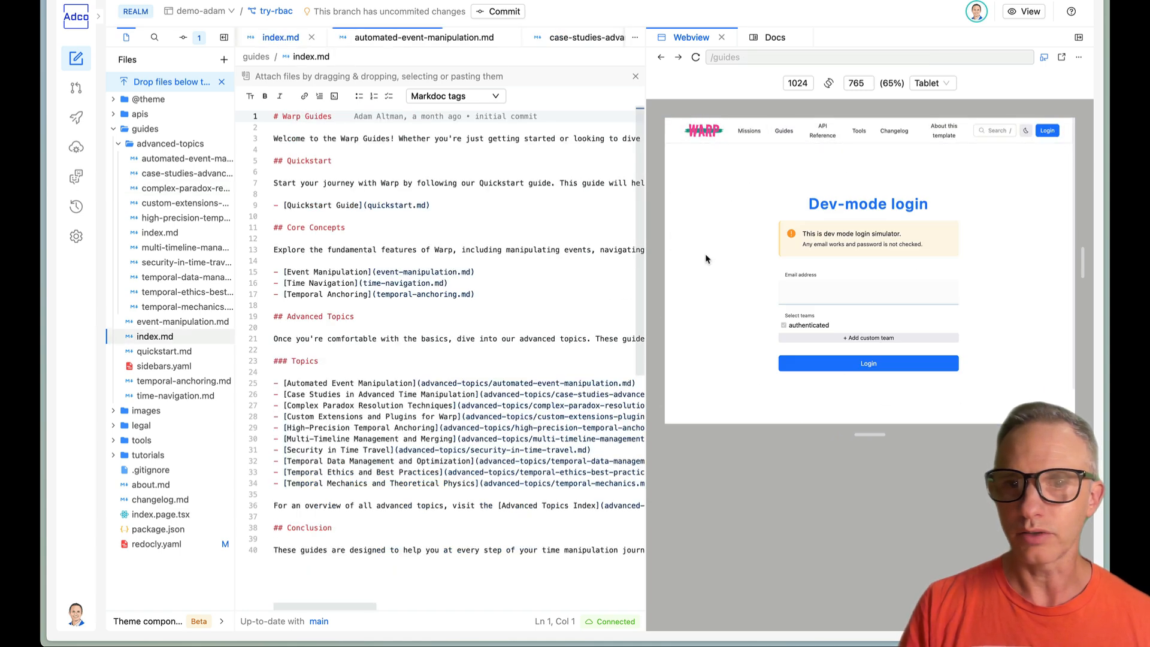
{"action": "left_click", "coordinate": [780, 135]}
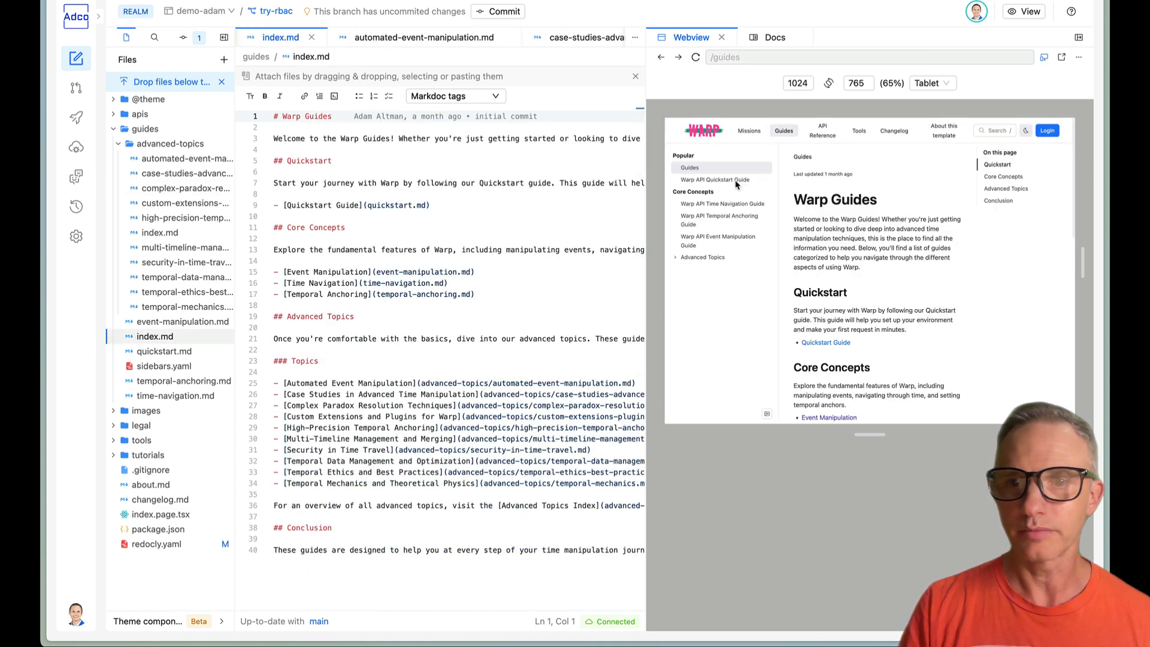
{"action": "left_click", "coordinate": [699, 258]}
{"action": "left_click", "coordinate": [701, 270]}
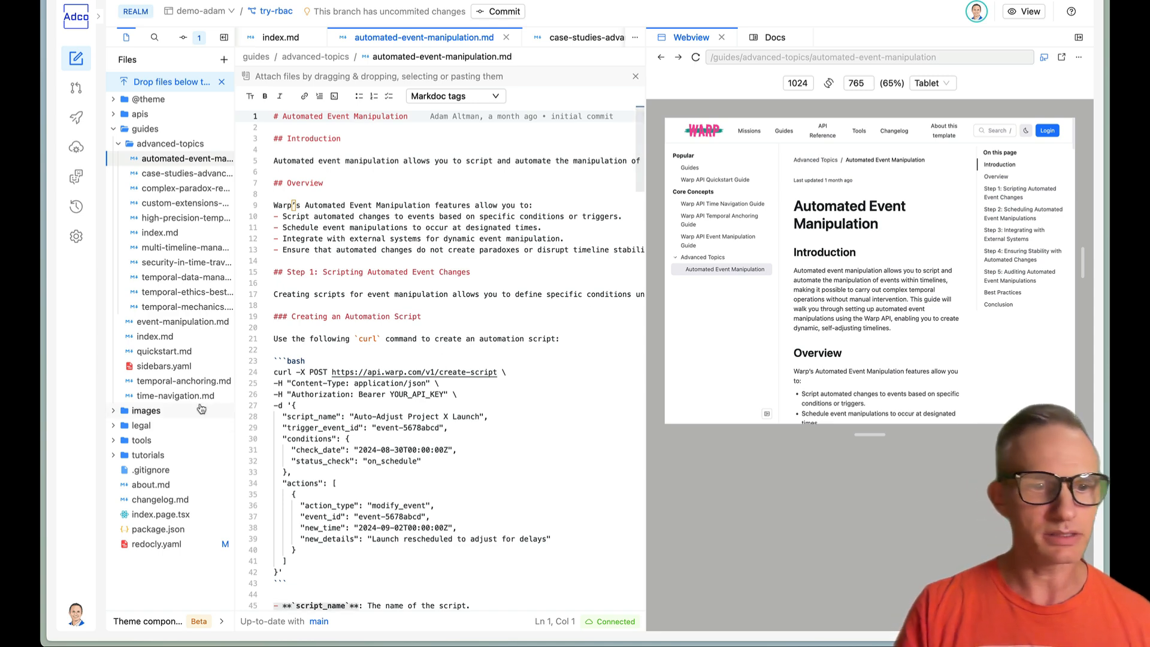
Reopen redocly.yaml and review the authenticated and anonymous permissions of both rbac content entries
{"action": "left_click", "coordinate": [175, 543]}
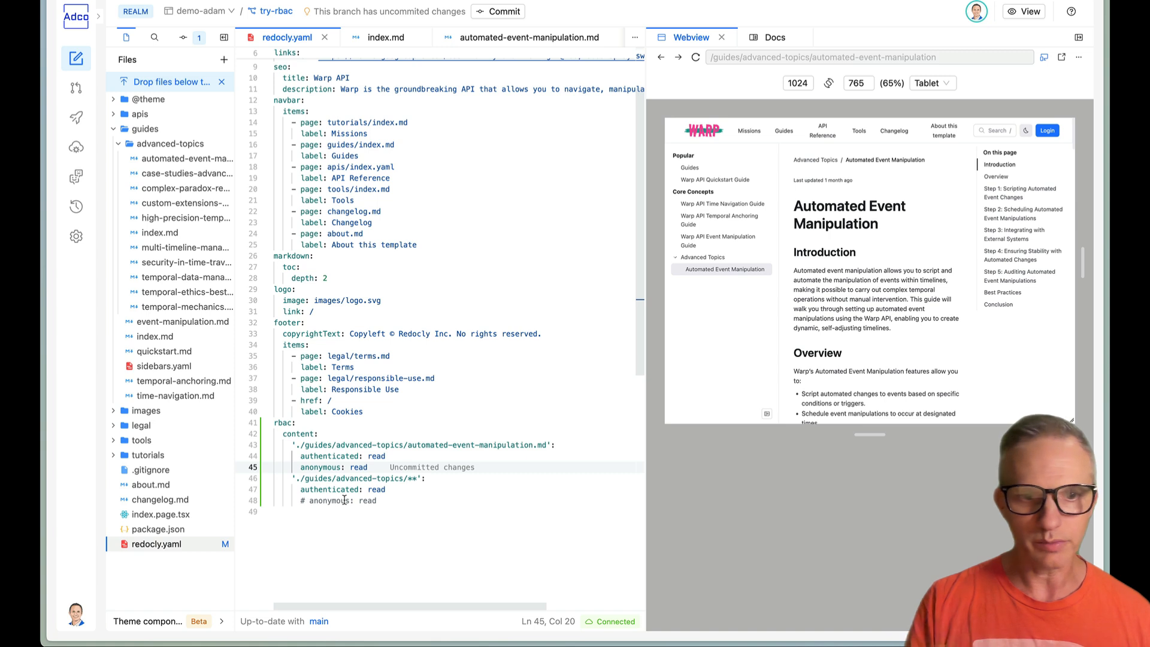
{"action": "double_click", "coordinate": [315, 456]}
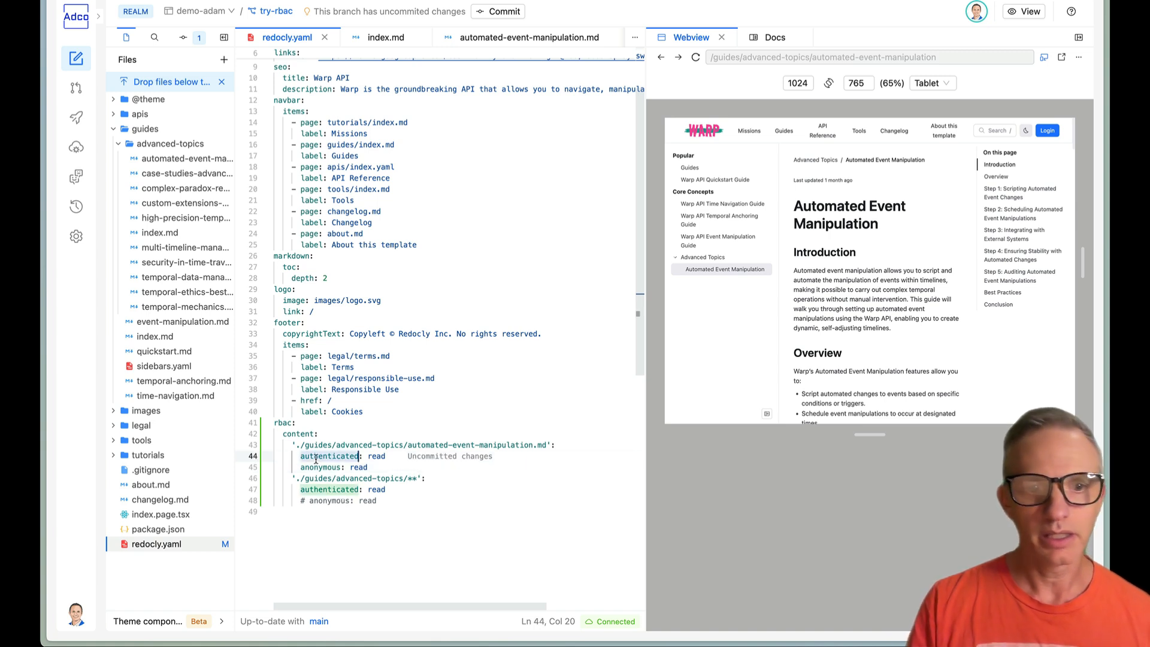
{"action": "double_click", "coordinate": [316, 467]}
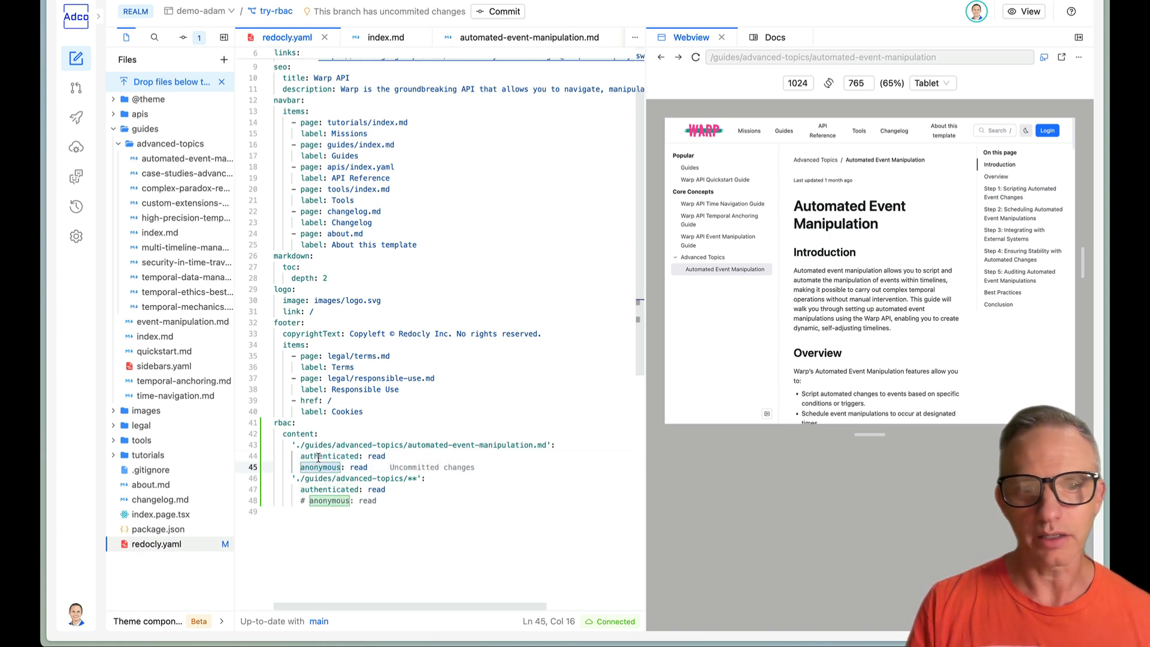
{"action": "double_click", "coordinate": [317, 456]}
{"action": "left_click", "coordinate": [319, 466]}
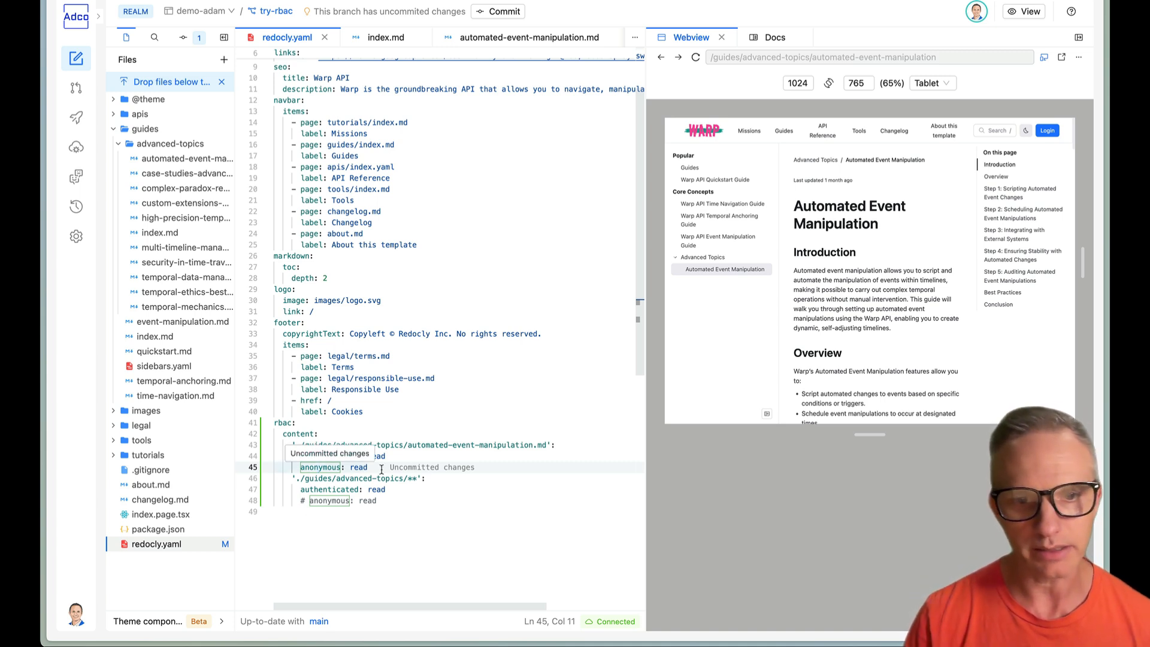
{"action": "left_click", "coordinate": [377, 501]}
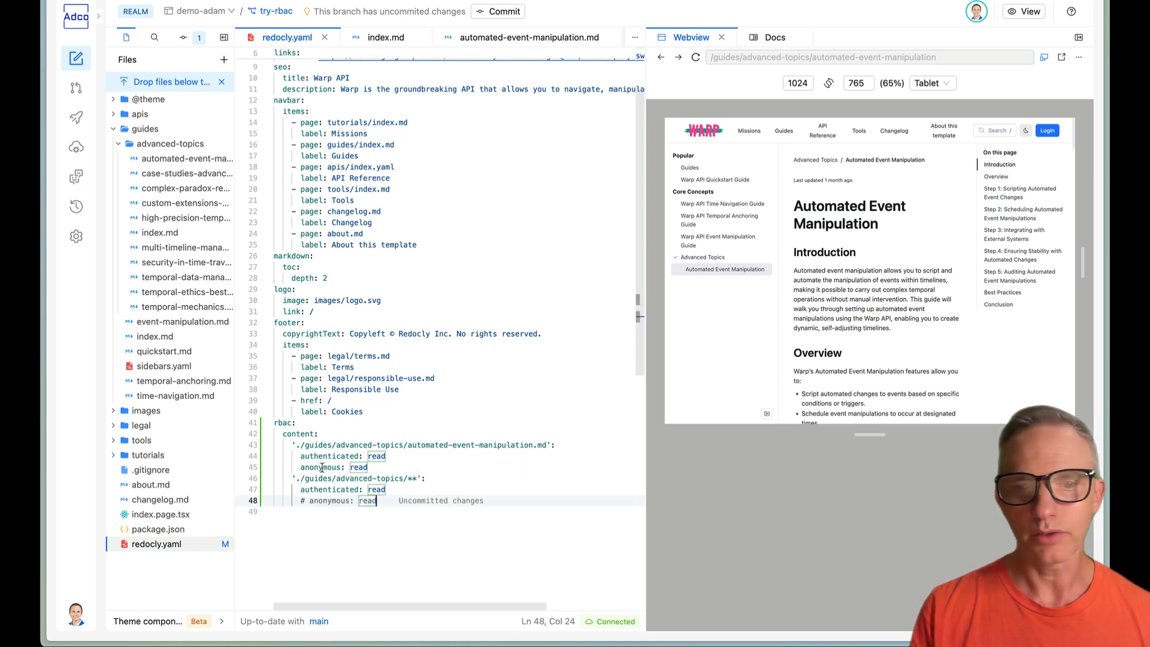
Add the permission 'redocly.owners: read' below the anonymous line of the automated-event-manipulation.md entry
{"action": "left_click", "coordinate": [379, 467]}
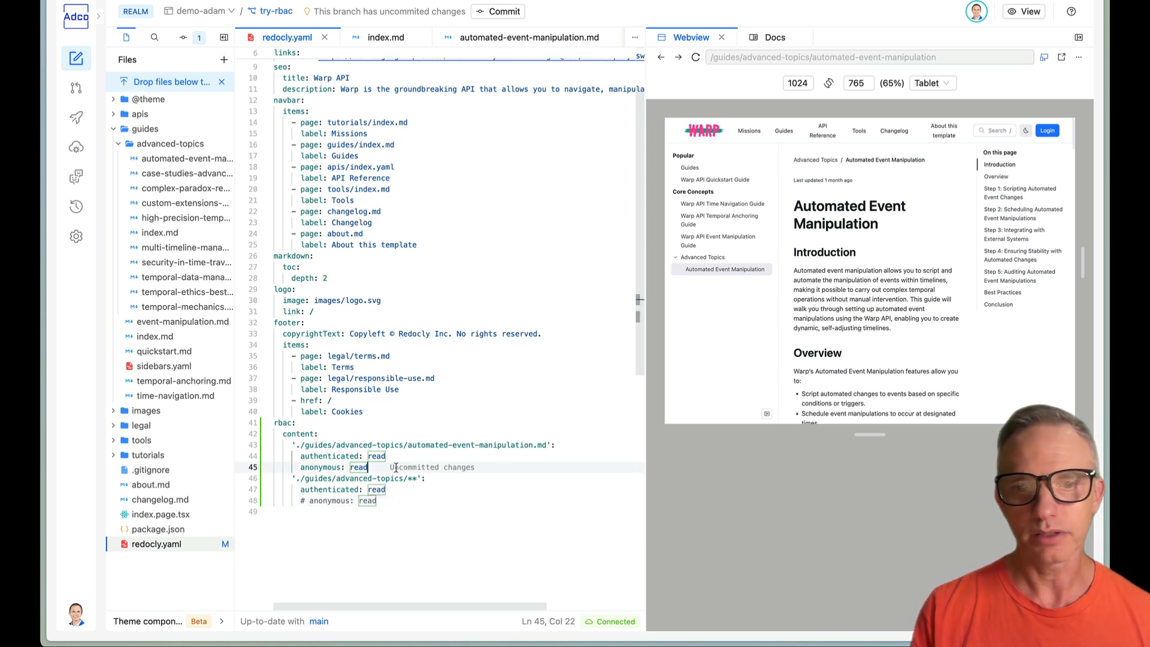
{"action": "key", "text": "Return"}
{"action": "type", "text": "redocl"}
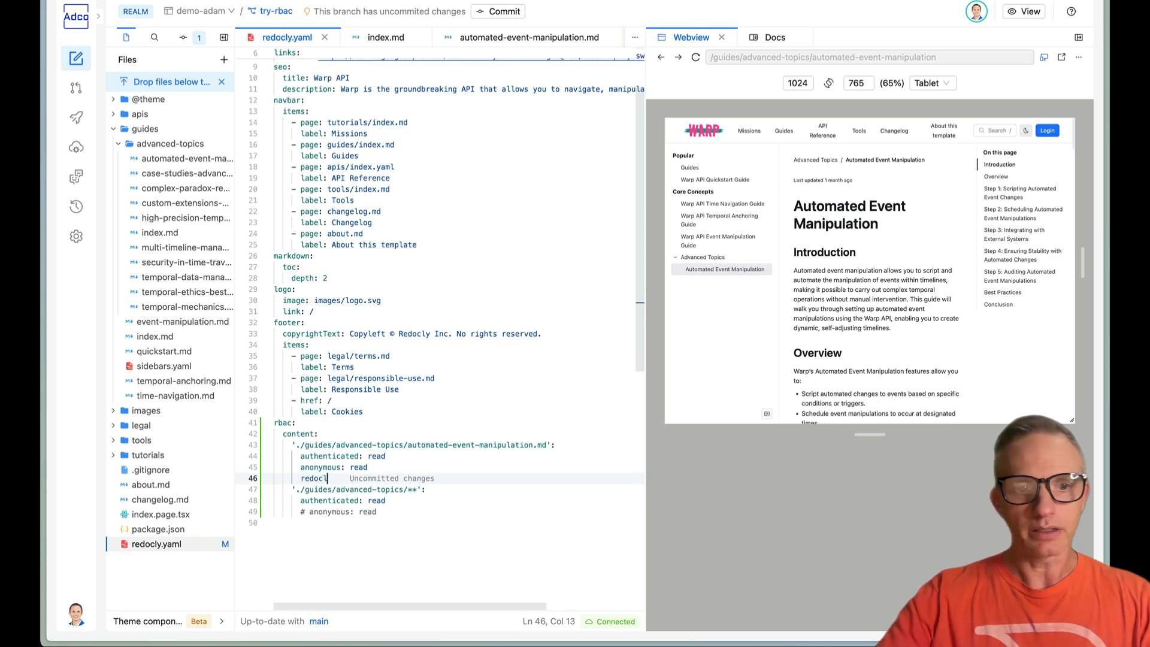
{"action": "type", "text": "y.cwners: read"}
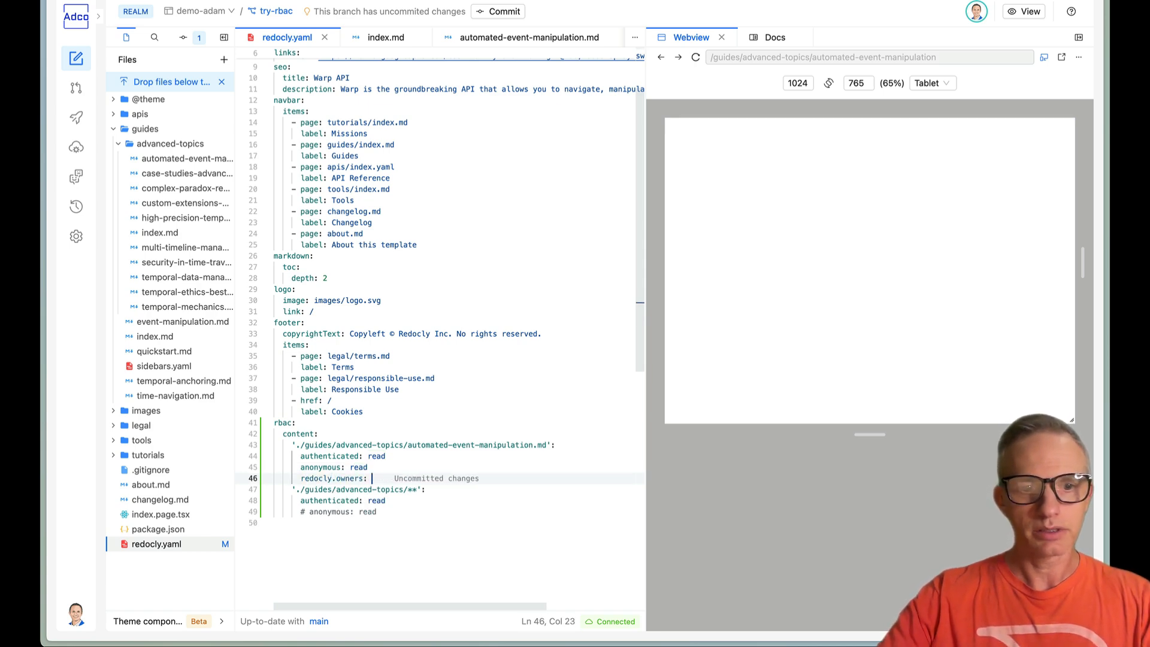
In the './guides/advanced-topics/**' entry, add 'redocly.owners: read' below the authenticated permission and comment out the authenticated one
{"action": "key", "text": "Down"}
{"action": "key", "text": "Down"}
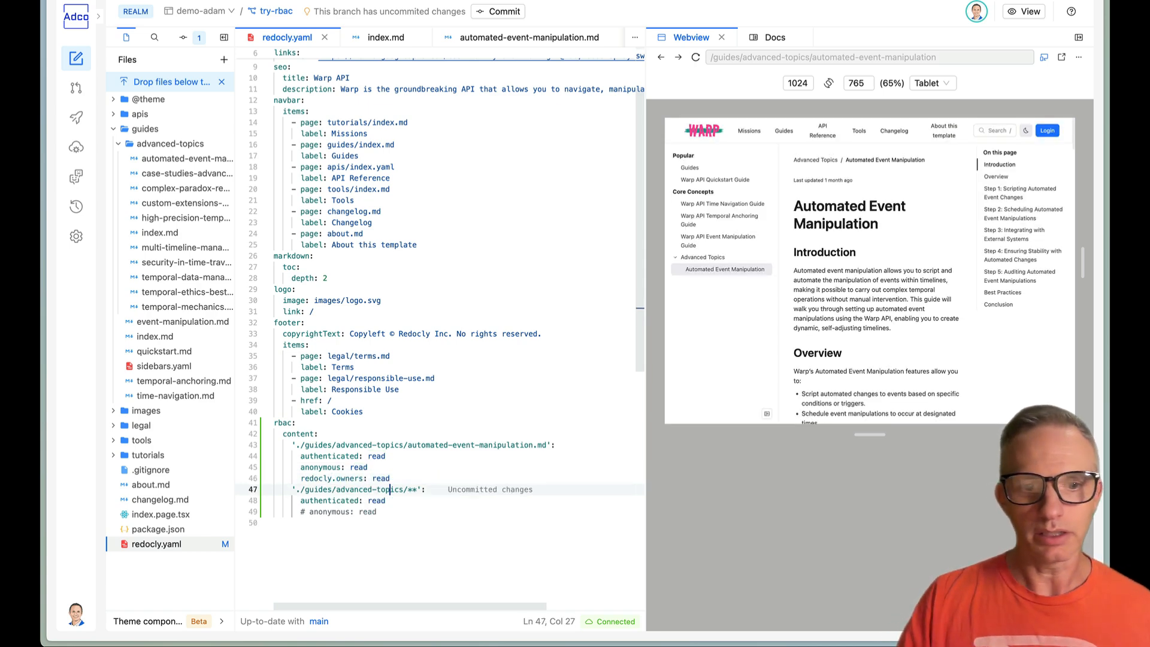
{"action": "key", "text": "Return"}
{"action": "type", "text": "reado"}
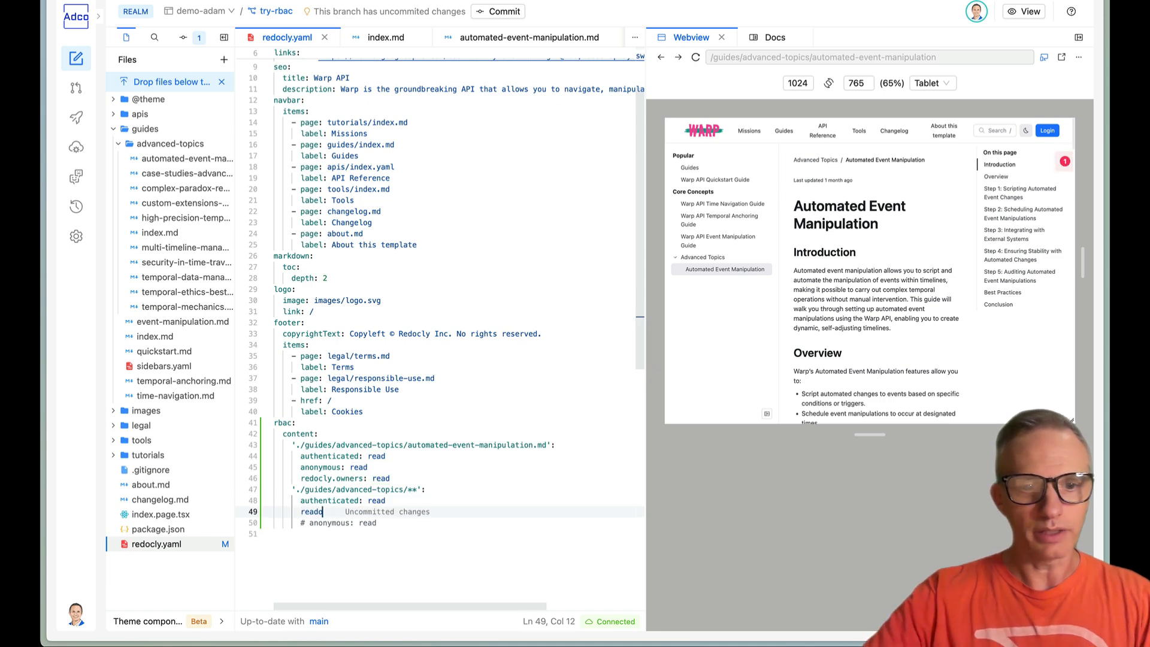
{"action": "key", "text": "BackSpace"}
{"action": "key", "text": "BackSpace"}
{"action": "key", "text": "BackSpace"}
{"action": "type", "text": "docly"}
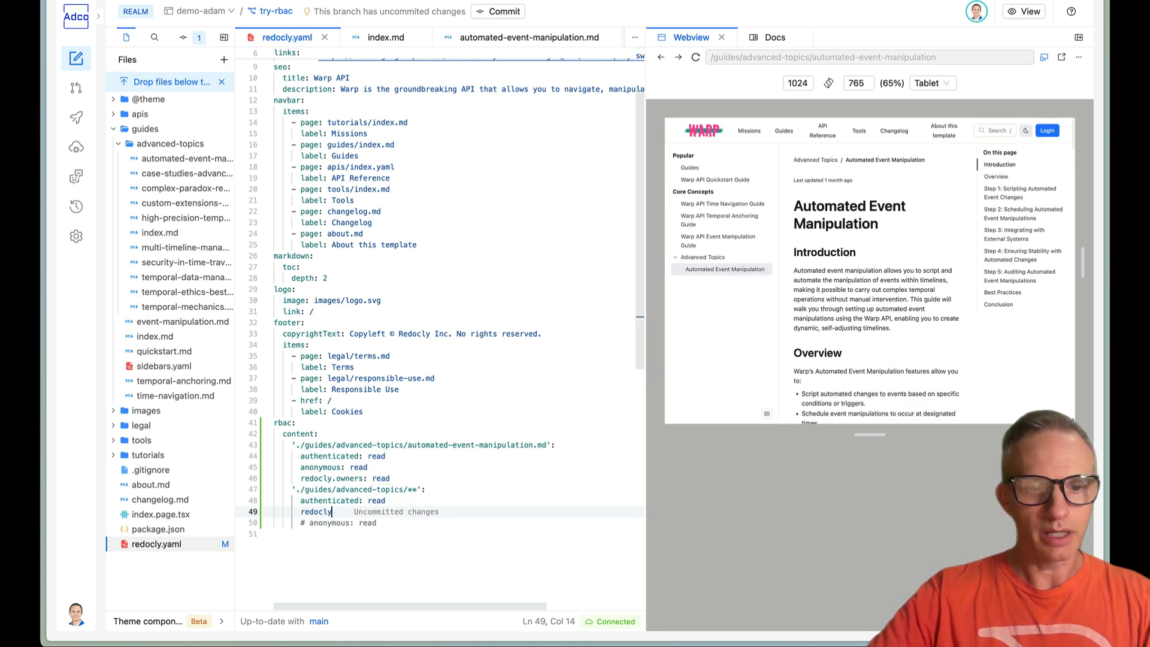
{"action": "type", "text": ".owners: read"}
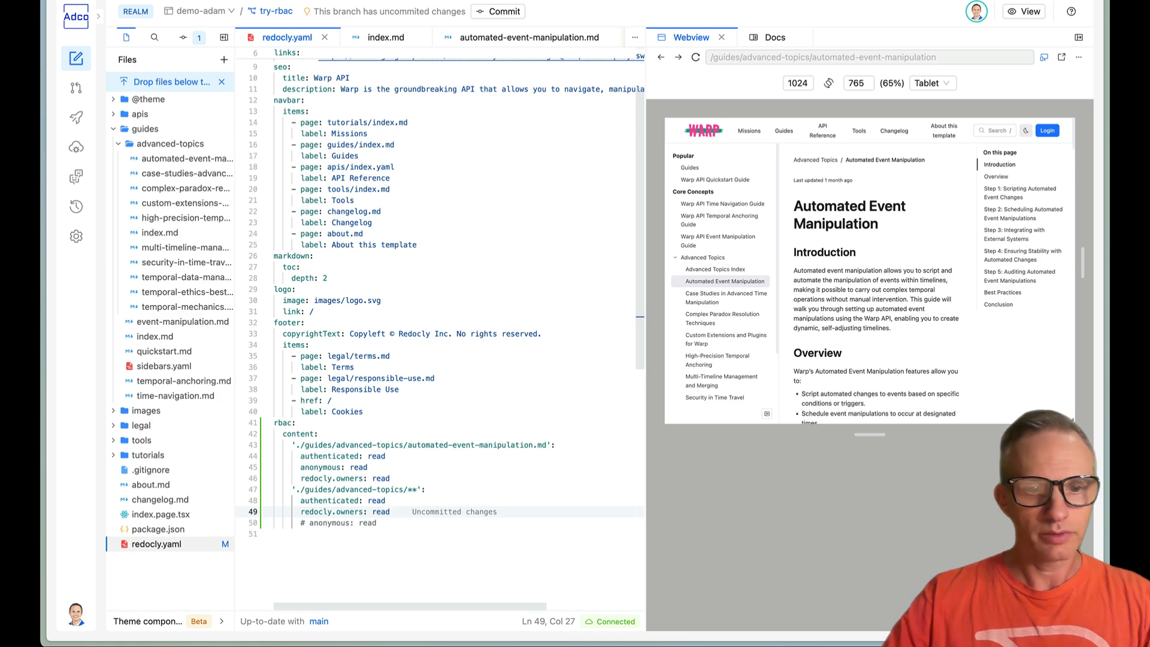
{"action": "key", "text": "Up"}
{"action": "key", "text": "ctrl+slash"}
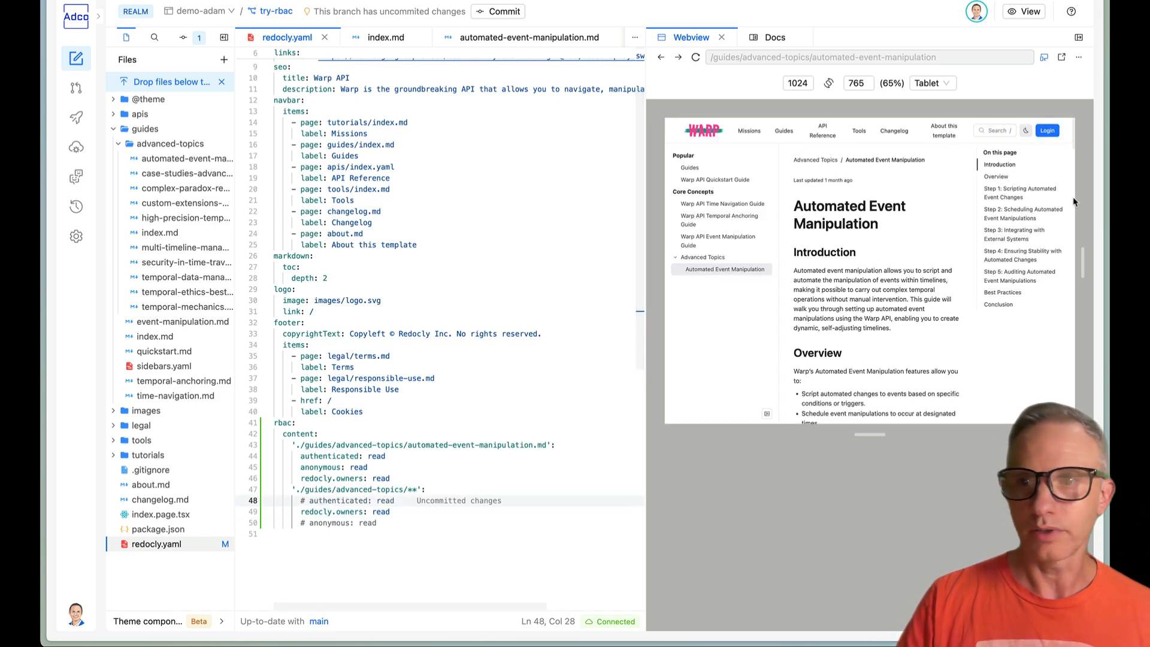
Log in through the dev-mode login with the saved work e-mail address, leaving the redocly.owners team unselected
{"action": "left_click", "coordinate": [1052, 137]}
{"action": "left_click", "coordinate": [840, 288]}
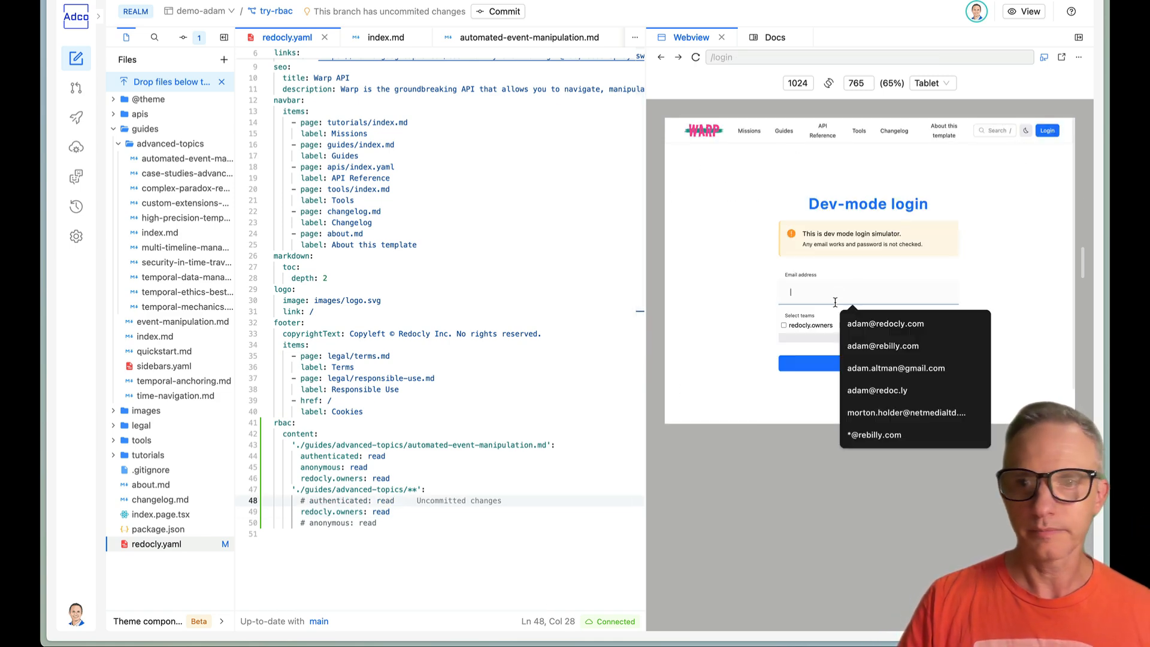
{"action": "left_click", "coordinate": [885, 323]}
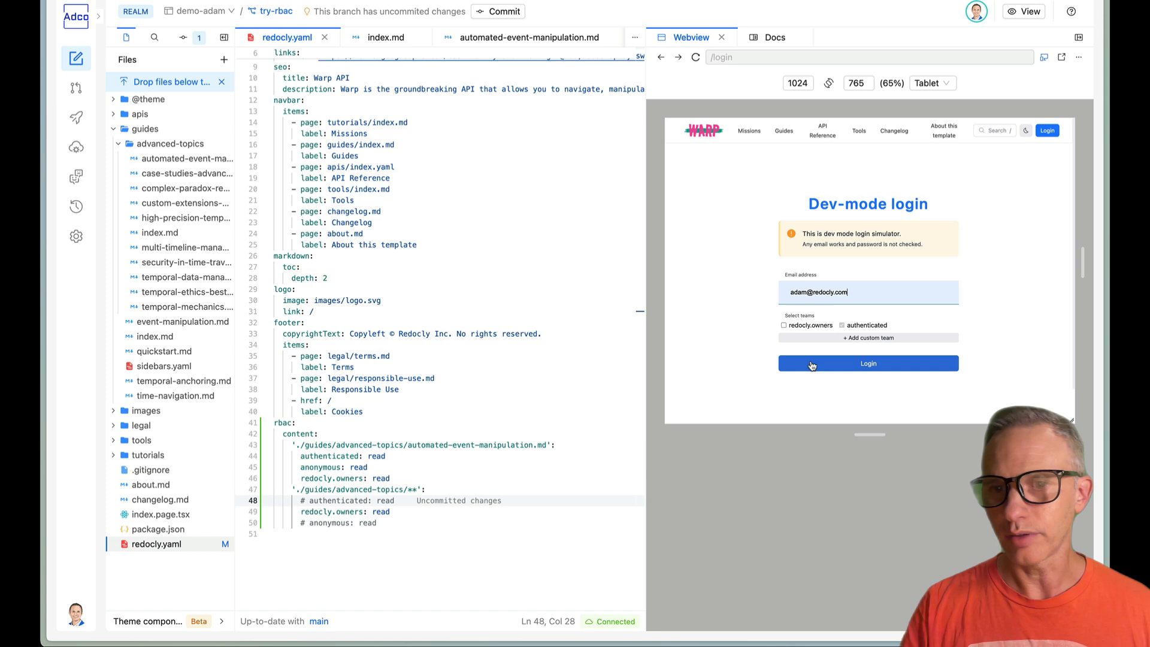
{"action": "left_click", "coordinate": [783, 324]}
{"action": "left_click", "coordinate": [833, 366]}
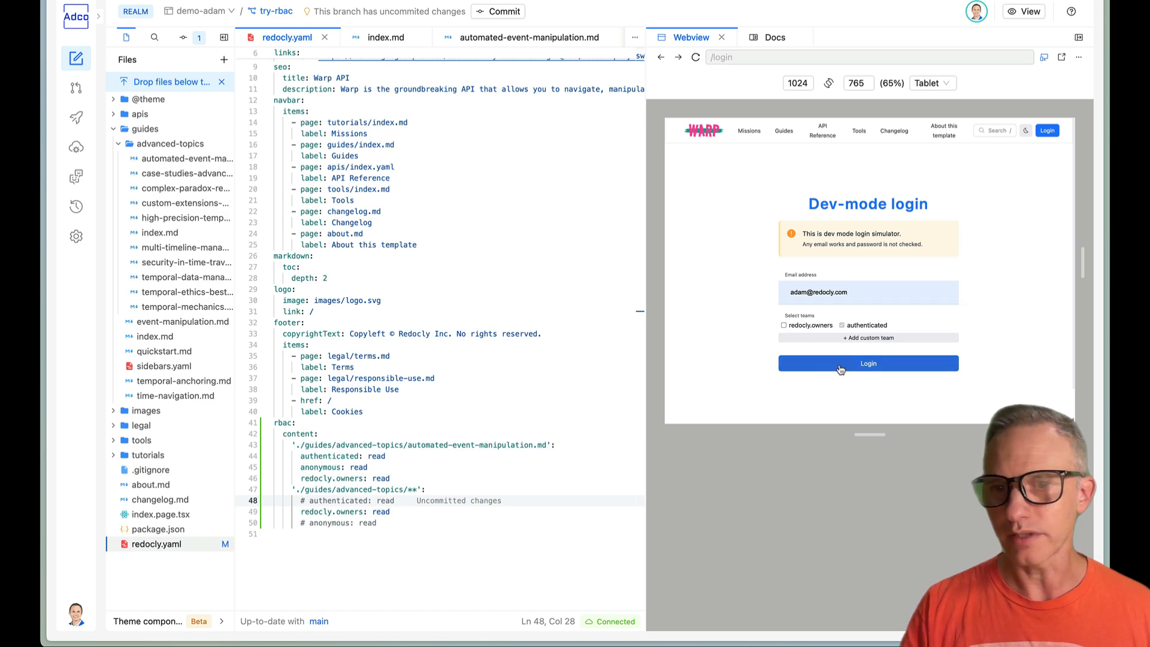
Check the Advanced Topics listed under Guides as a logged-in reader outside the owners team and view the Automated Event Manipulation guide
{"action": "left_click", "coordinate": [782, 131]}
{"action": "left_click", "coordinate": [695, 259]}
{"action": "double_click", "coordinate": [697, 259]}
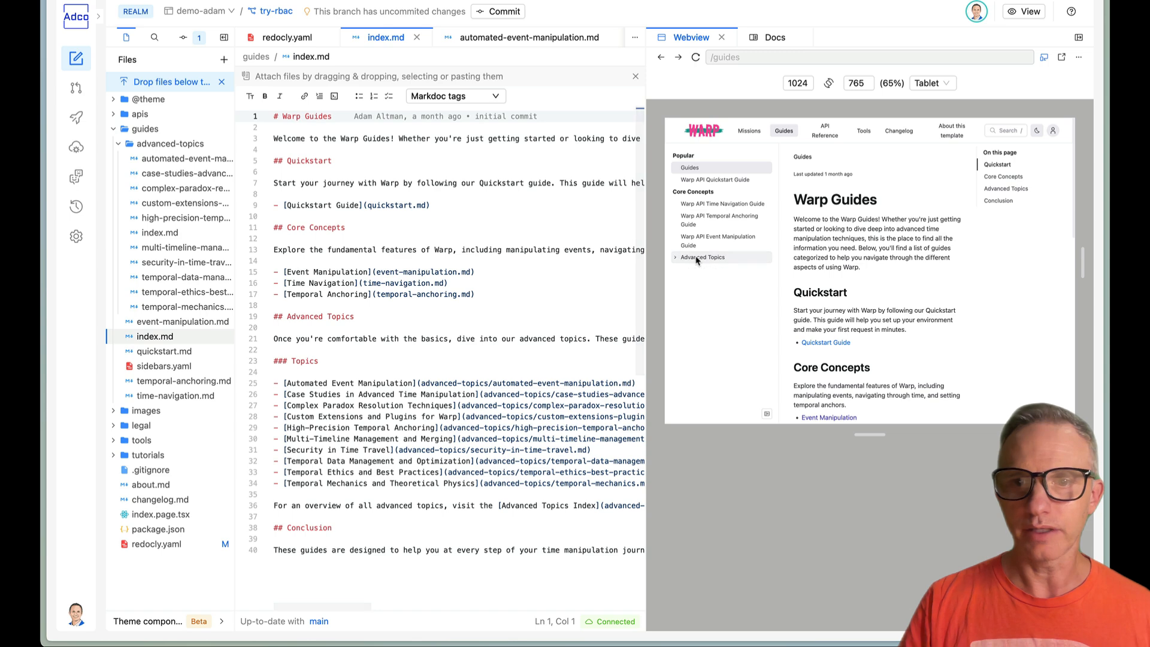
{"action": "left_click", "coordinate": [706, 269]}
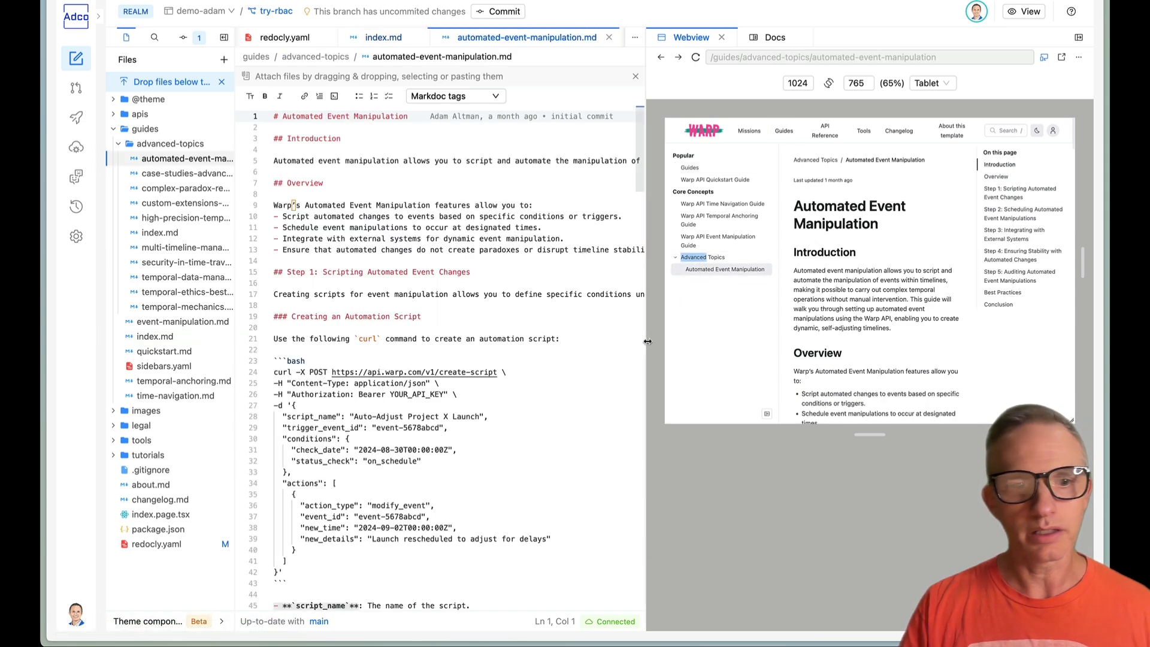
Return to redocly.yaml and review the commented-out authenticated and the redocly.owners permissions of the './guides/advanced-topics/**' entry
{"action": "left_click", "coordinate": [157, 544]}
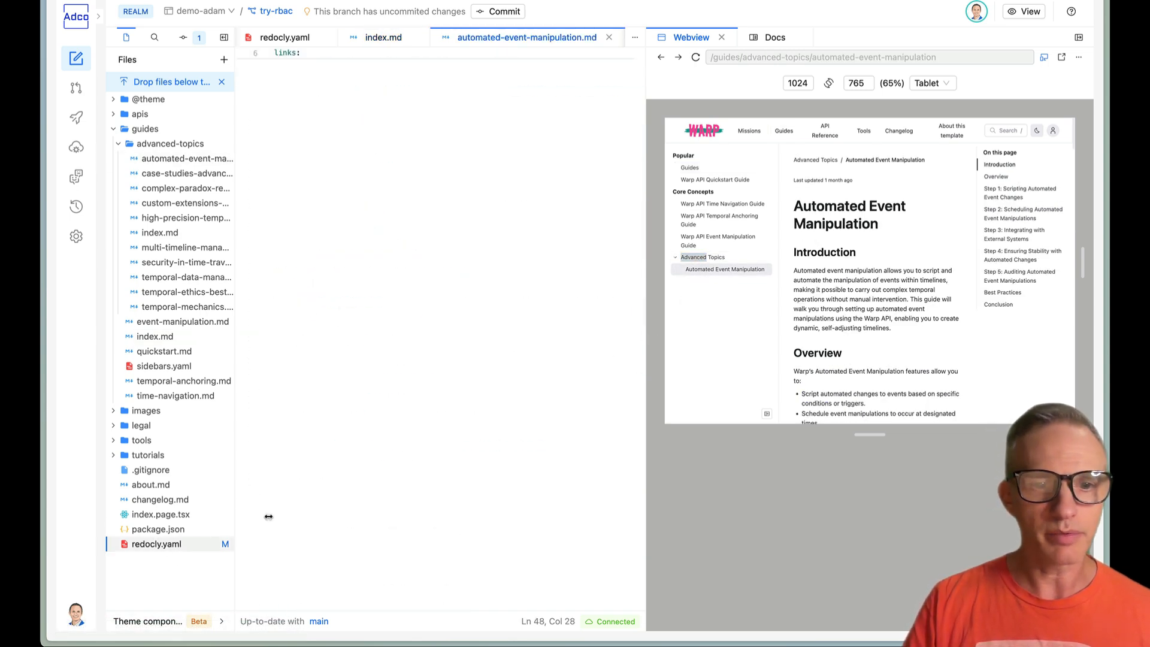
{"action": "left_click_drag", "start_coordinate": [300, 501], "coordinate": [396, 500]}
{"action": "left_click", "coordinate": [398, 500]}
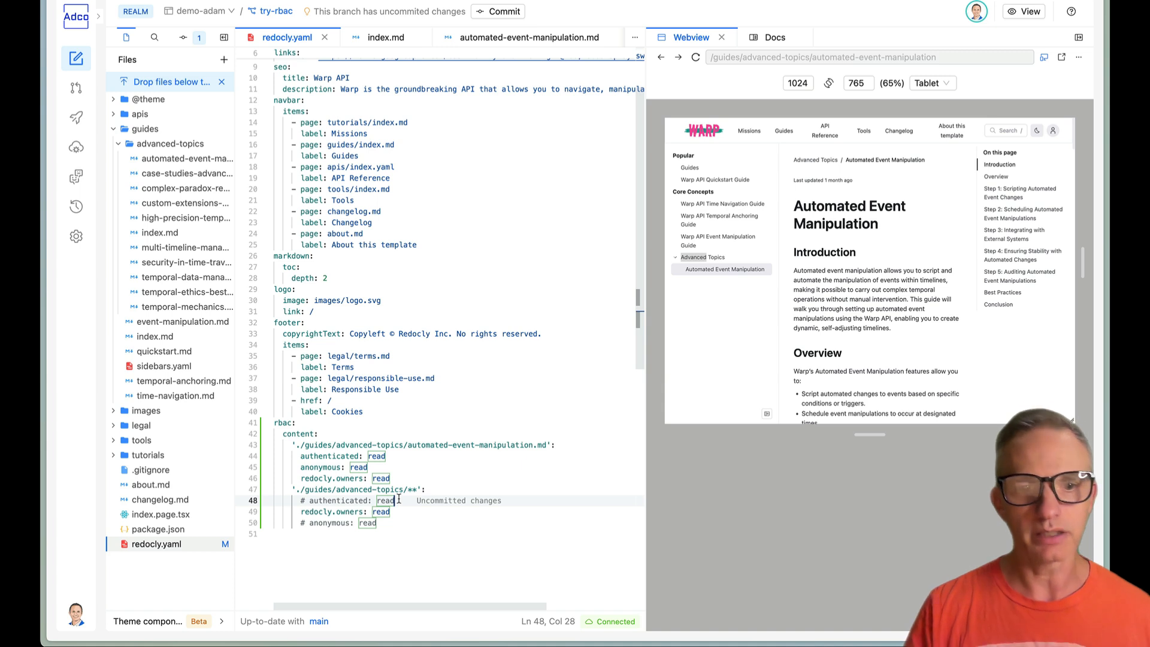
{"action": "left_click", "coordinate": [301, 512]}
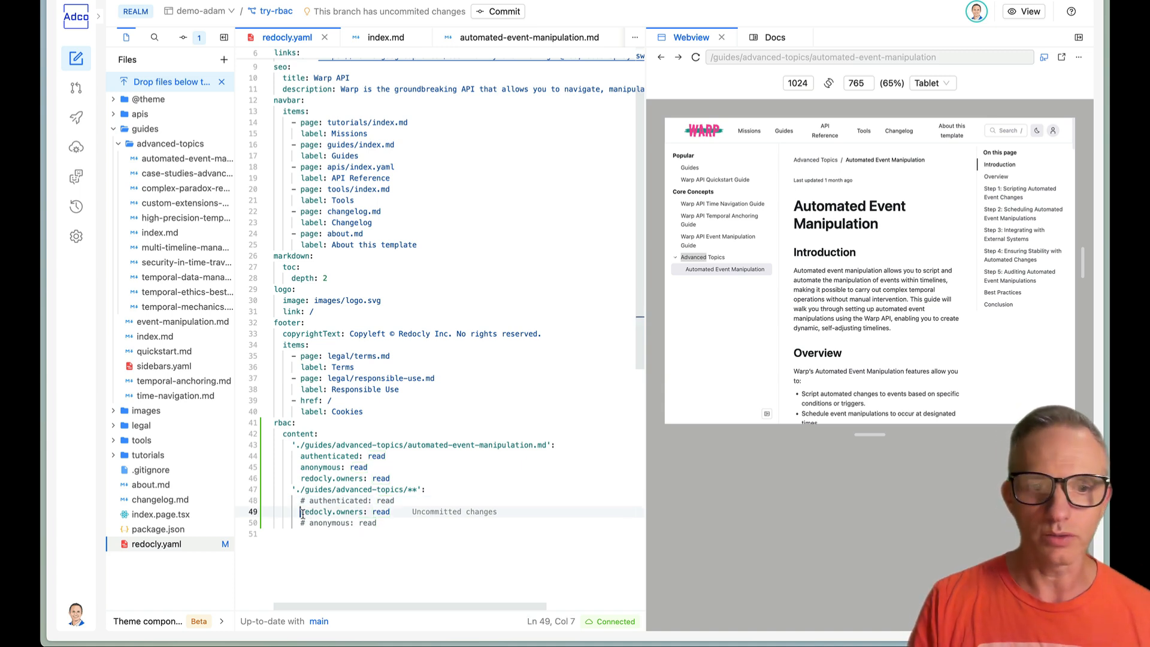
{"action": "left_click_drag", "start_coordinate": [302, 514], "coordinate": [365, 514]}
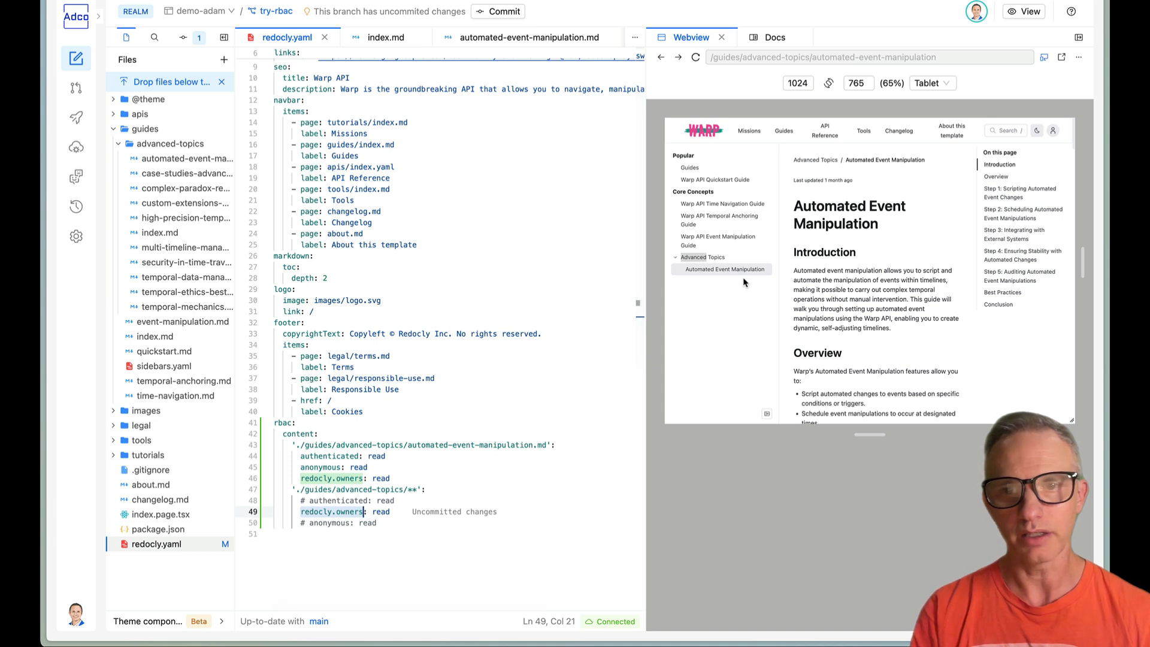
Delete the 'redocly.owners: read' line from the automated-event-manipulation.md entry
{"action": "left_click", "coordinate": [375, 468]}
{"action": "left_click_drag", "start_coordinate": [393, 477], "coordinate": [298, 456]}
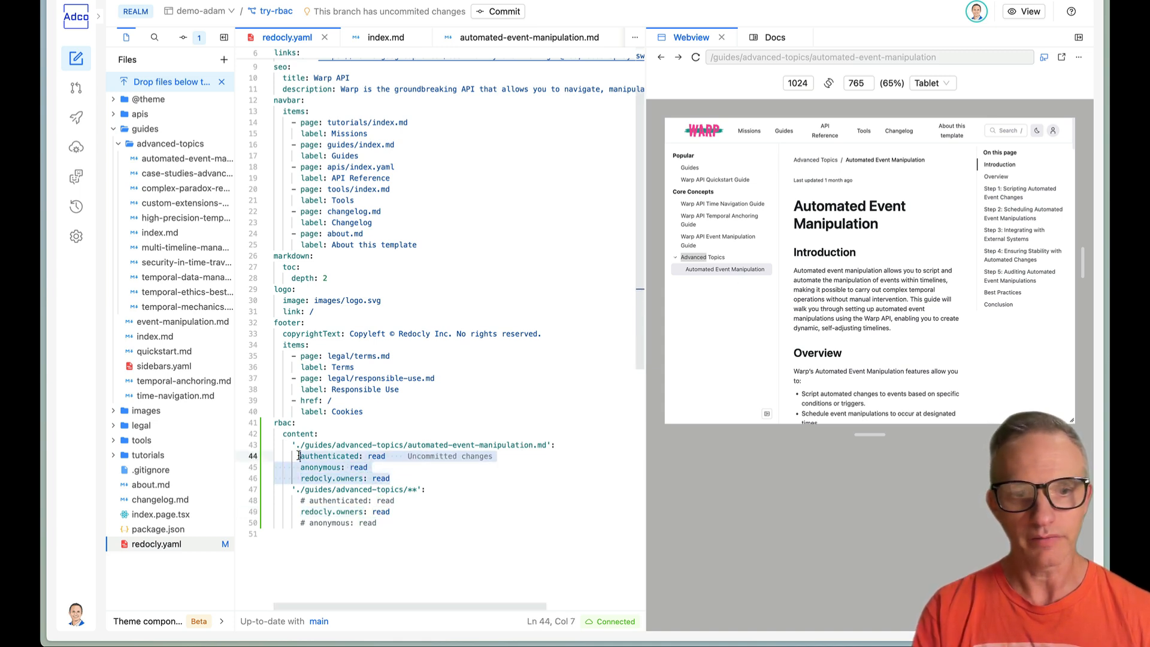
{"action": "triple_click", "coordinate": [322, 478]}
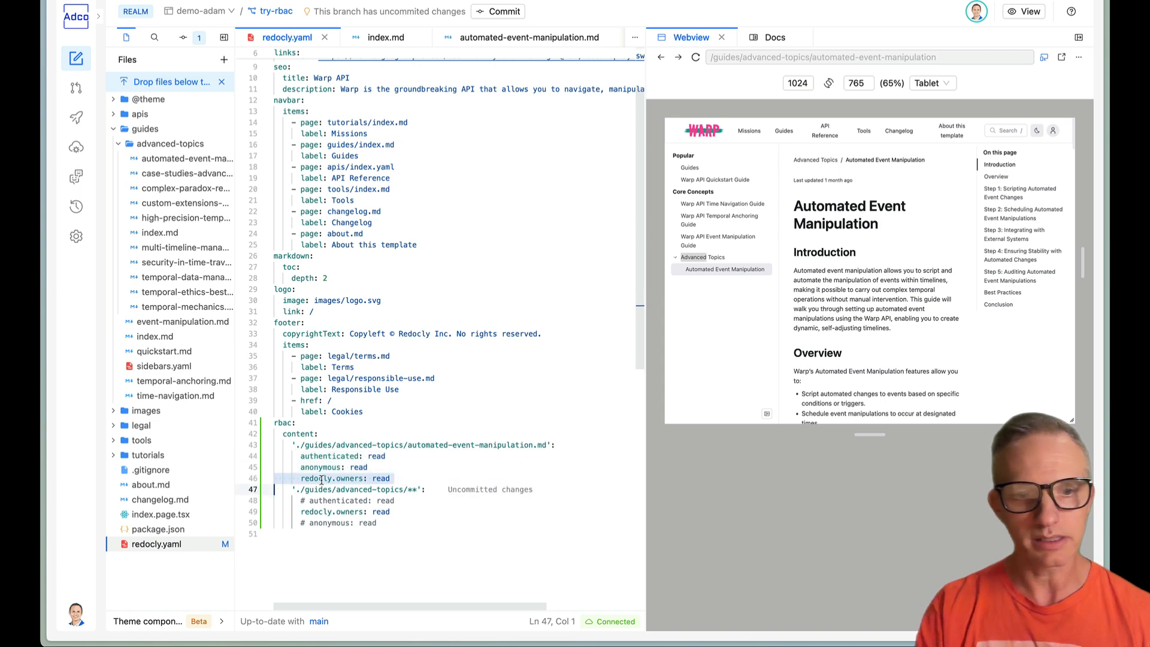
{"action": "key", "text": "BackSpace"}
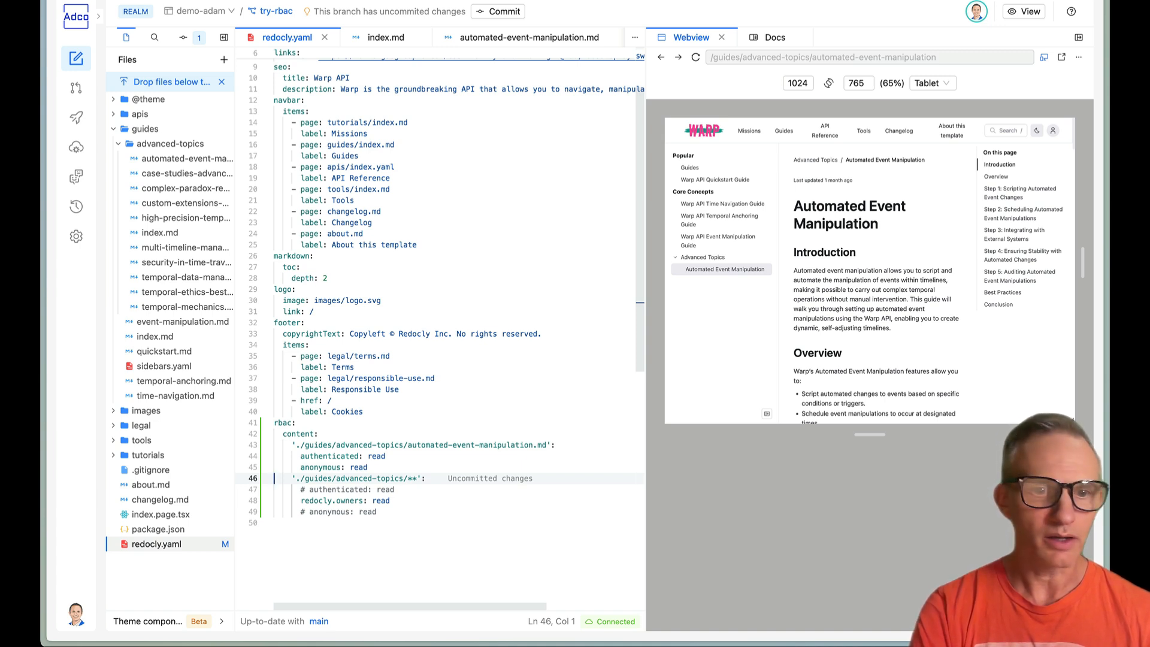
Remove the leading dot from the first rbac entry's path so it reads '/guides/advanced-topics/automated-event-manipulation.md'
{"action": "left_click", "coordinate": [543, 445]}
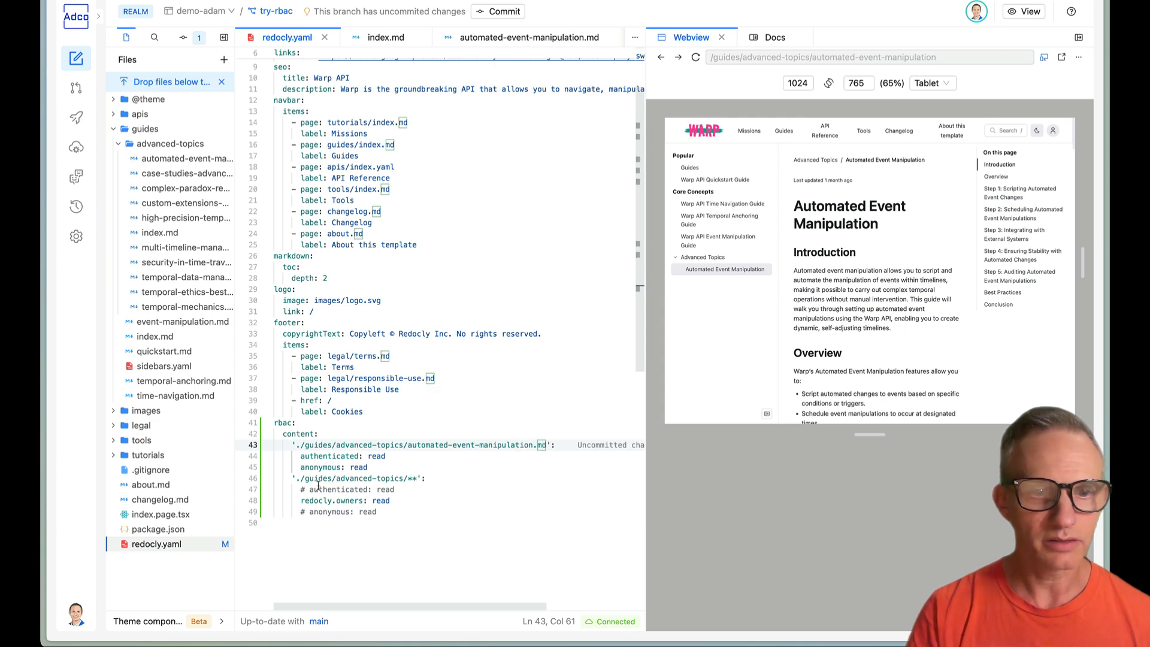
{"action": "left_click", "coordinate": [411, 477]}
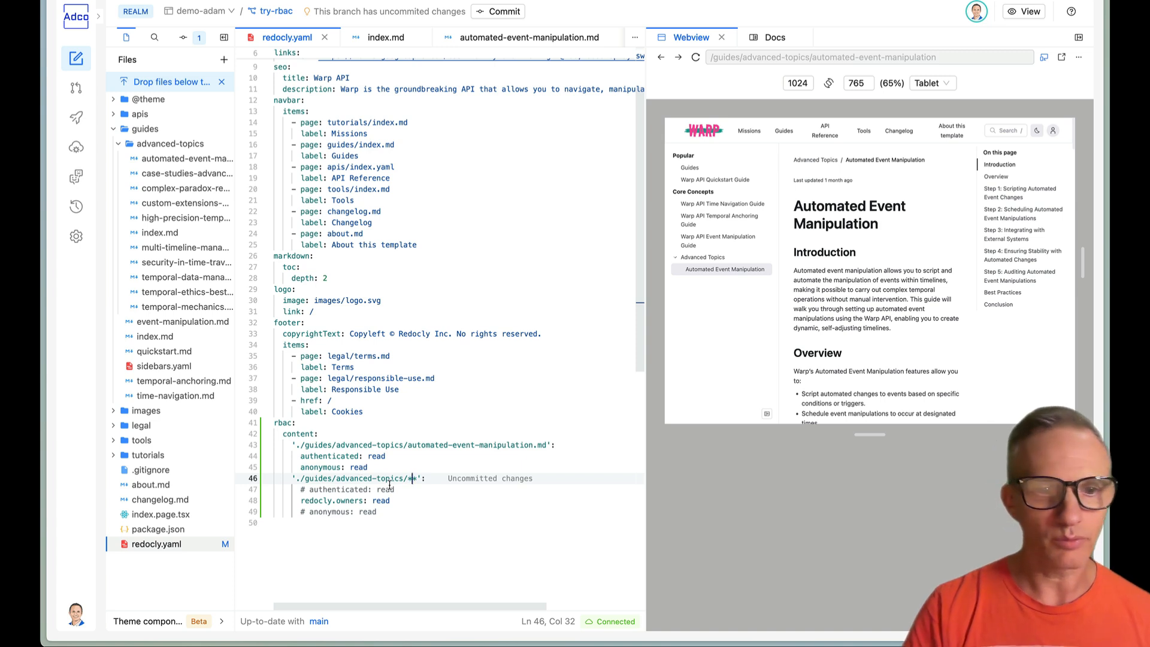
{"action": "left_click", "coordinate": [298, 445]}
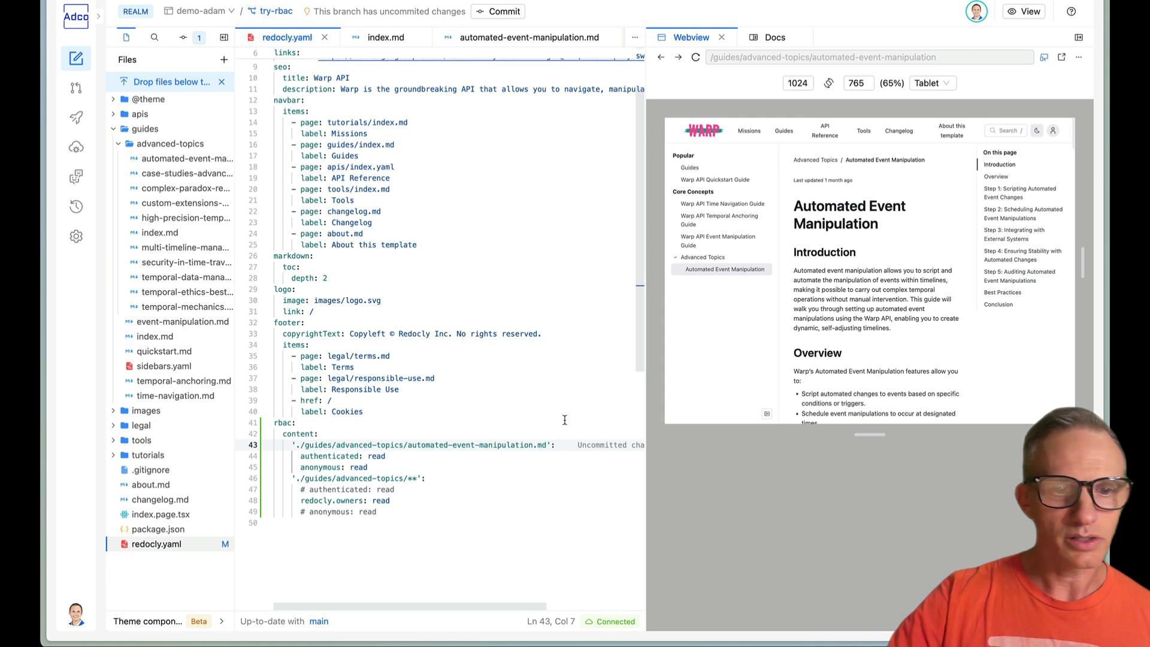
{"action": "key", "text": "BackSpace"}
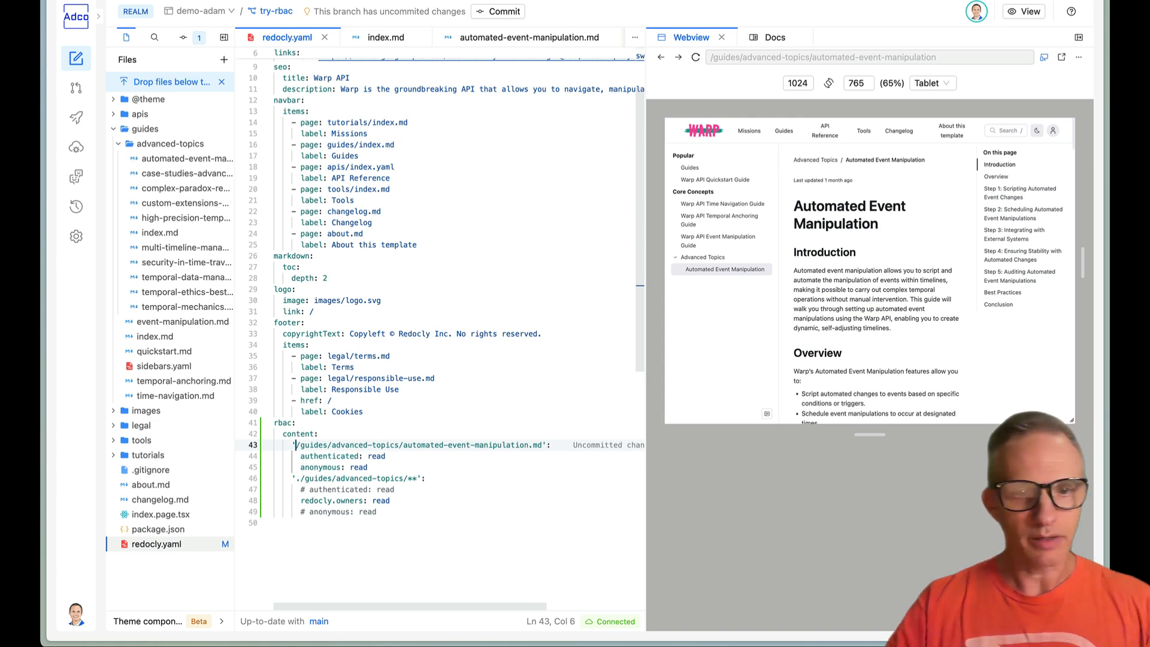
Remove the '.md' extension from the automated-event-manipulation path in the first rbac entry
{"action": "key", "text": "End"}
{"action": "key", "text": "Left"}
{"action": "key", "text": "Left"}
{"action": "key", "text": "BackSpace"}
{"action": "key", "text": "BackSpace"}
{"action": "key", "text": "BackSpace"}
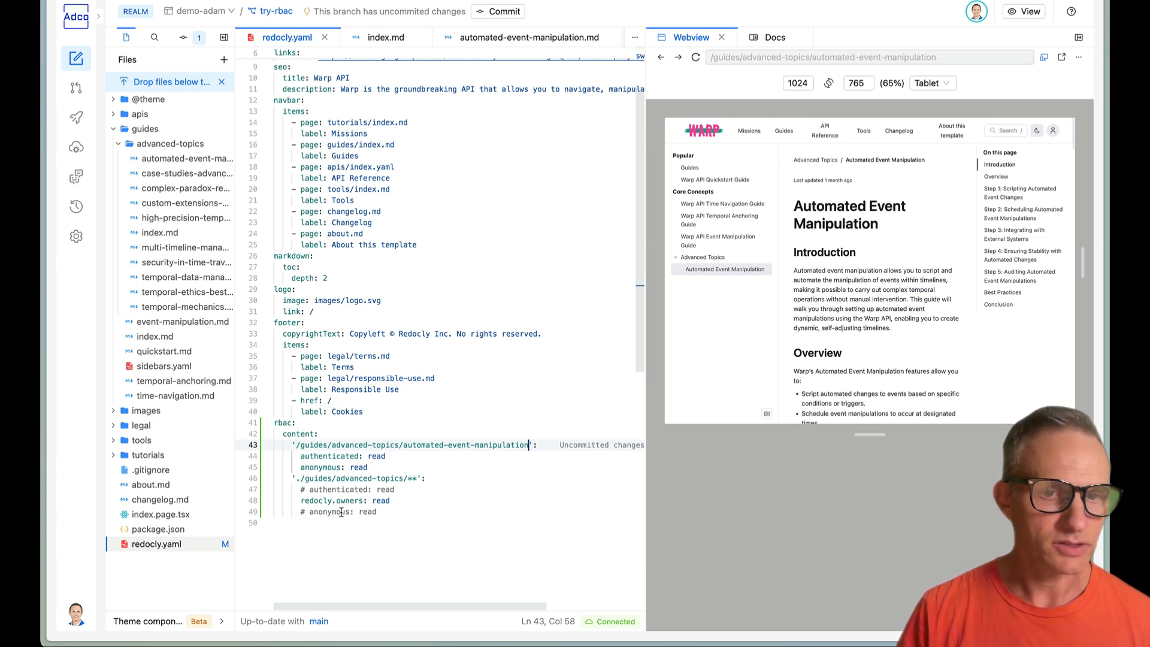
Restore the leading dot and '.md' extension so the first rbac entry reads './guides/advanced-topics/automated-event-manipulation.md'
{"action": "left_click", "coordinate": [295, 445]}
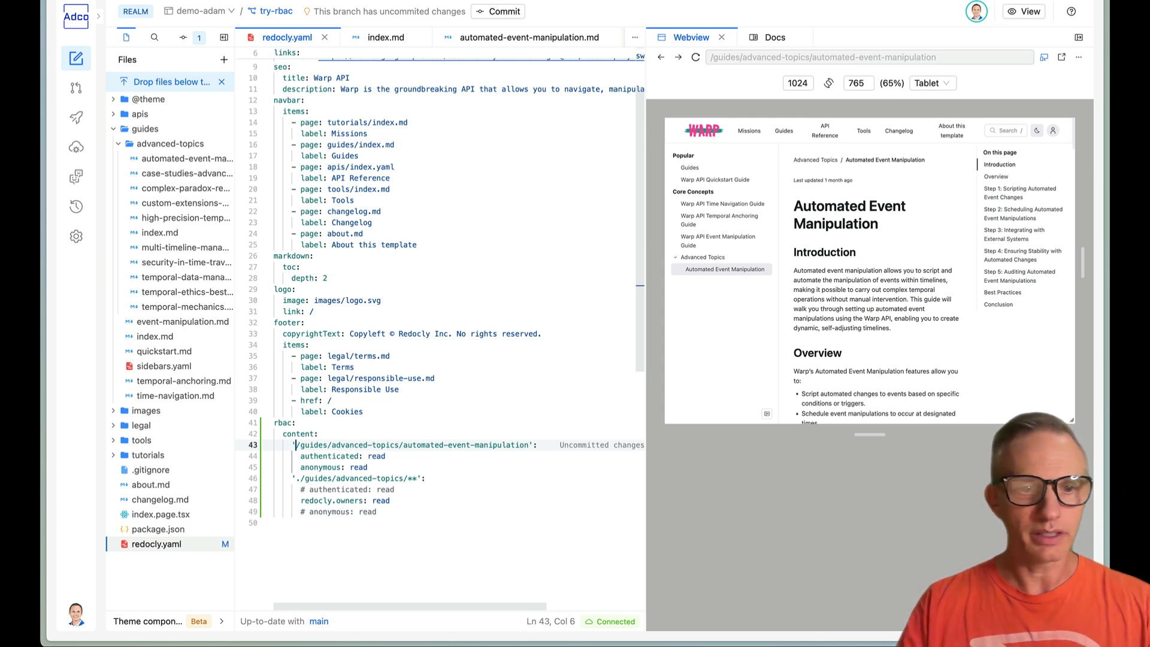
{"action": "type", "text": "."}
{"action": "key", "text": "End"}
{"action": "key", "text": "Left"}
{"action": "key", "text": "Left"}
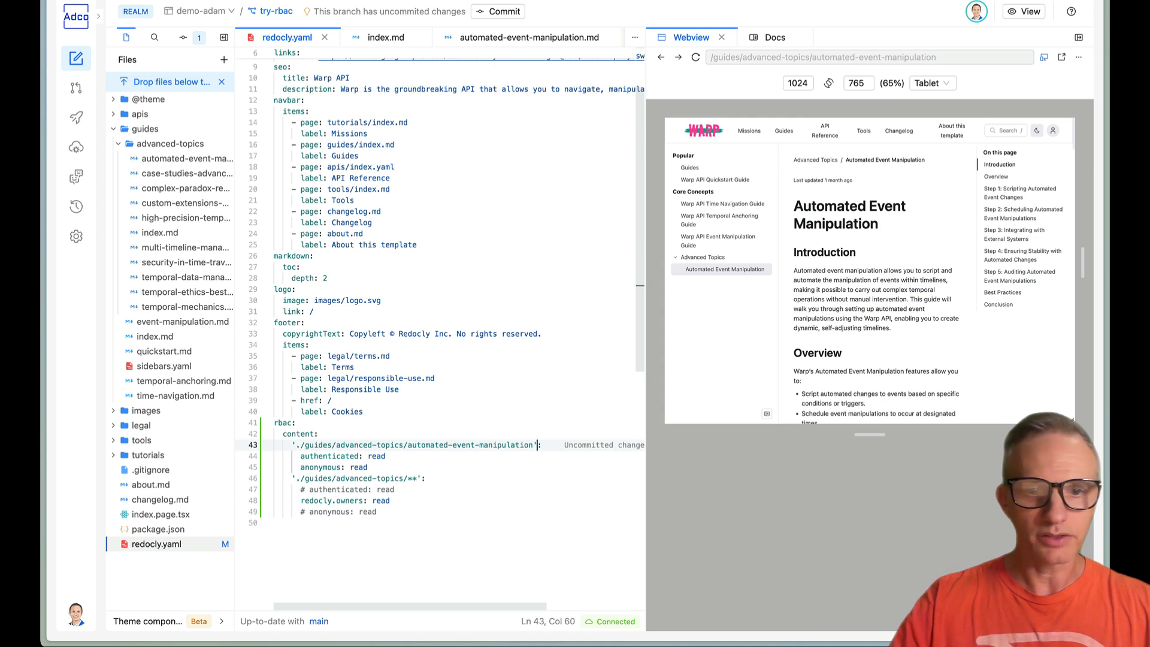
{"action": "type", "text": ".md"}
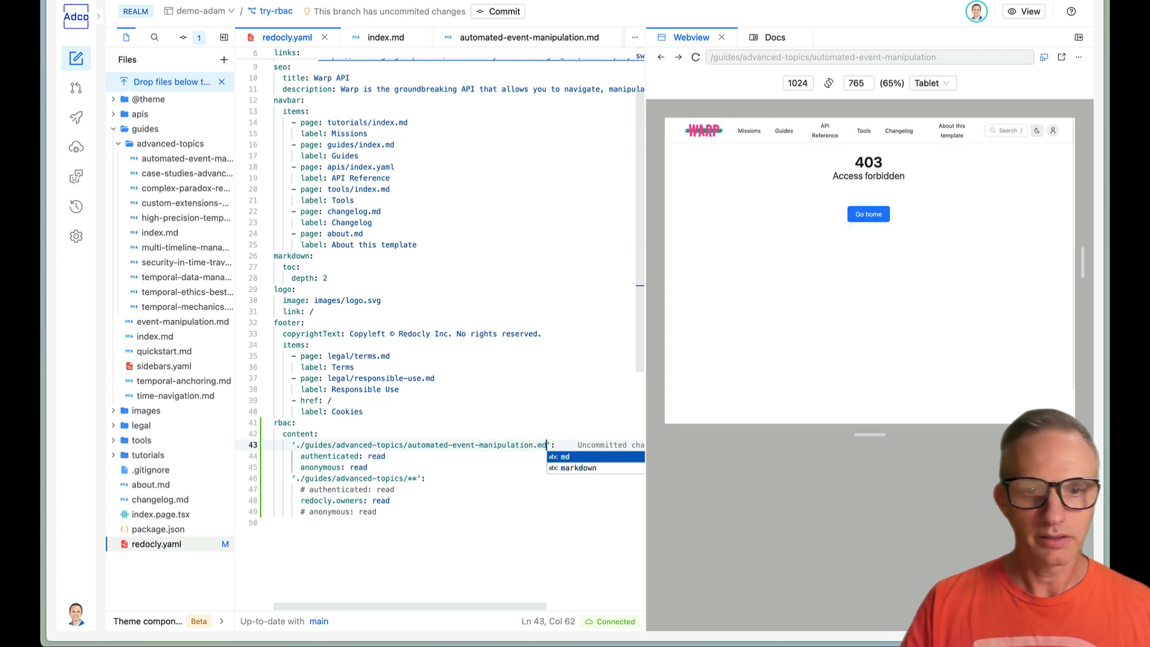
{"action": "key", "text": "Right"}
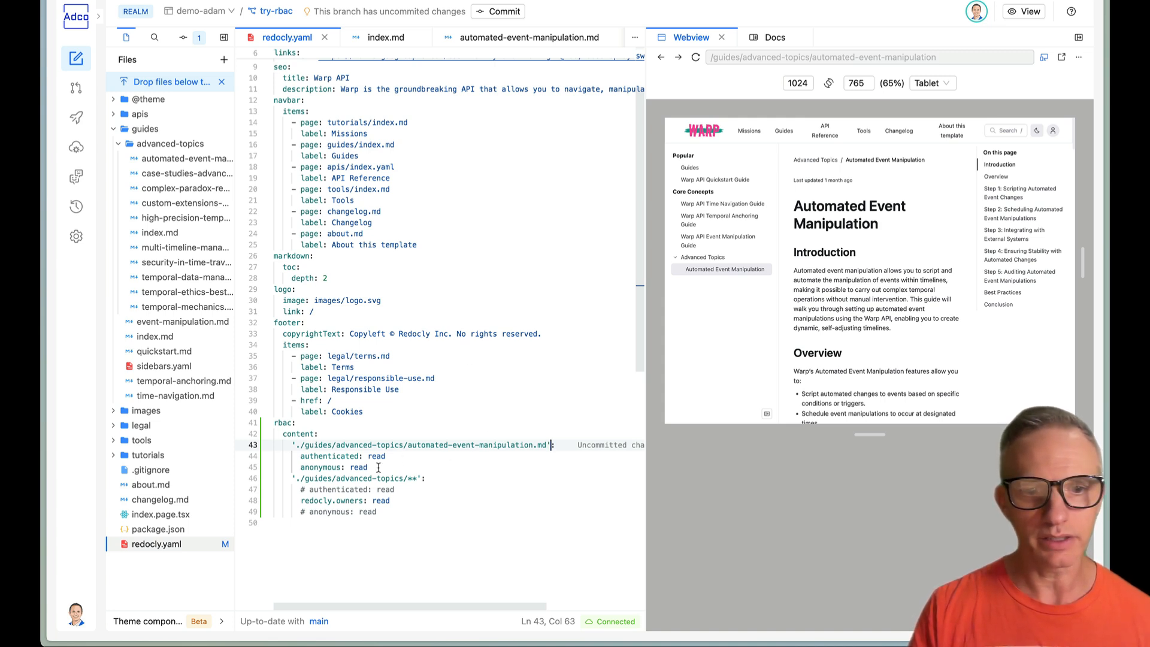
Remove the leading dot from the wildcard rbac entry so its path reads '/guides/advanced-topics/**'
{"action": "left_click", "coordinate": [302, 481], "text": "shift"}
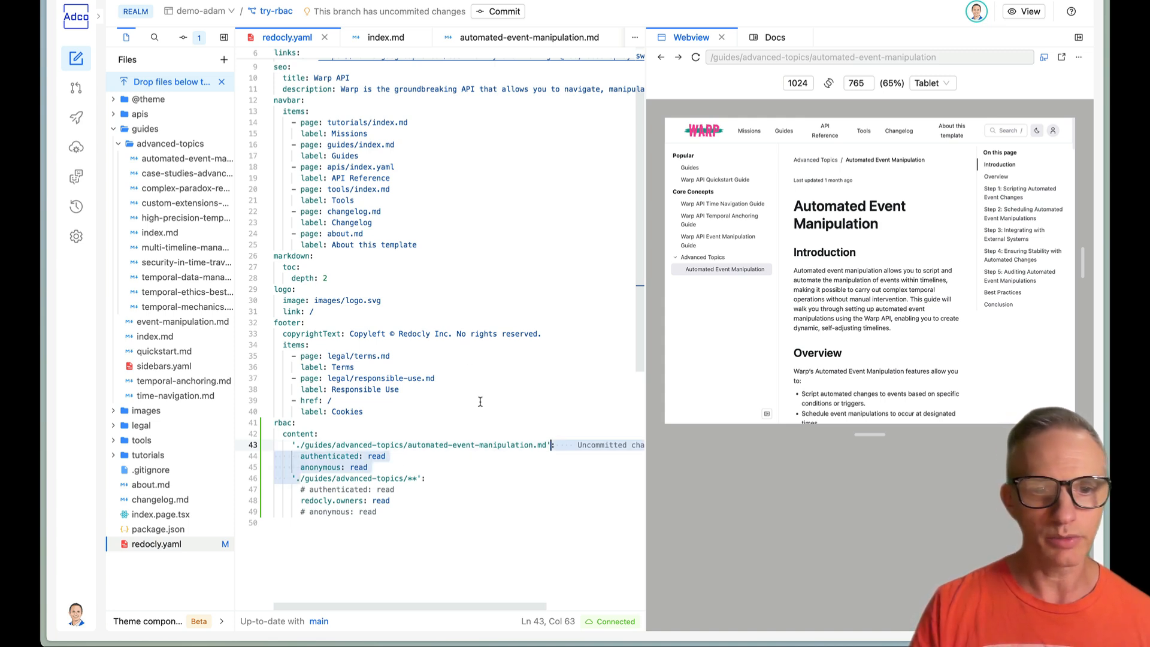
{"action": "key", "text": "Right"}
{"action": "key", "text": "BackSpace"}
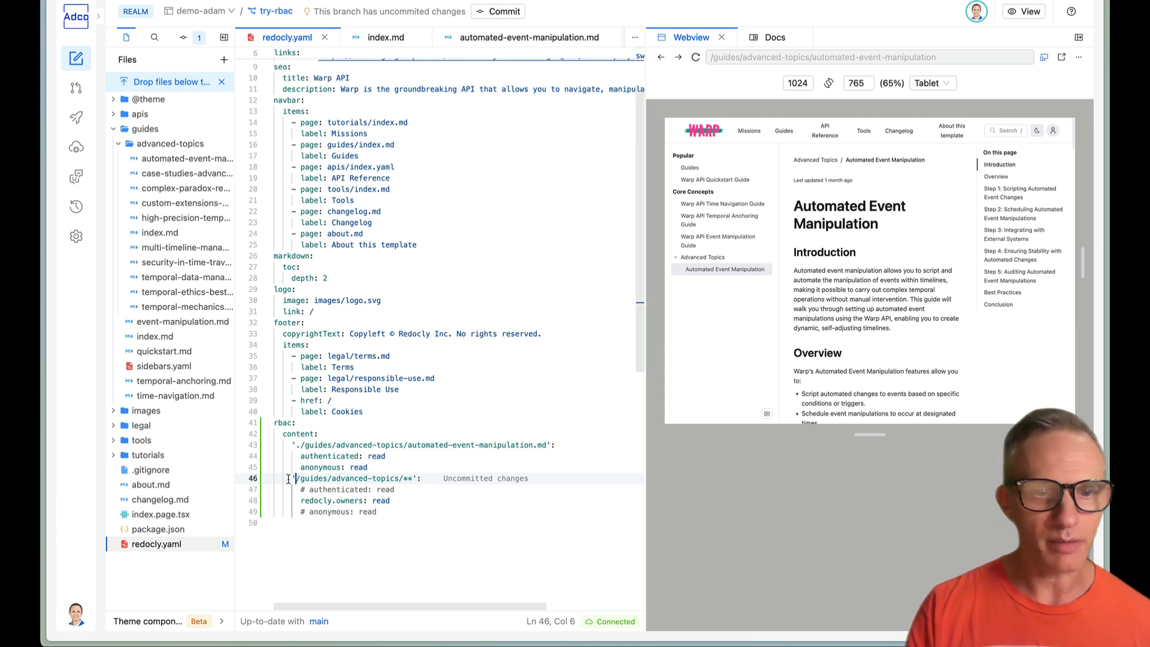
Add a 'reunite:' key under rbac, directly above content, with an empty indented line below it
{"action": "left_click", "coordinate": [282, 433]}
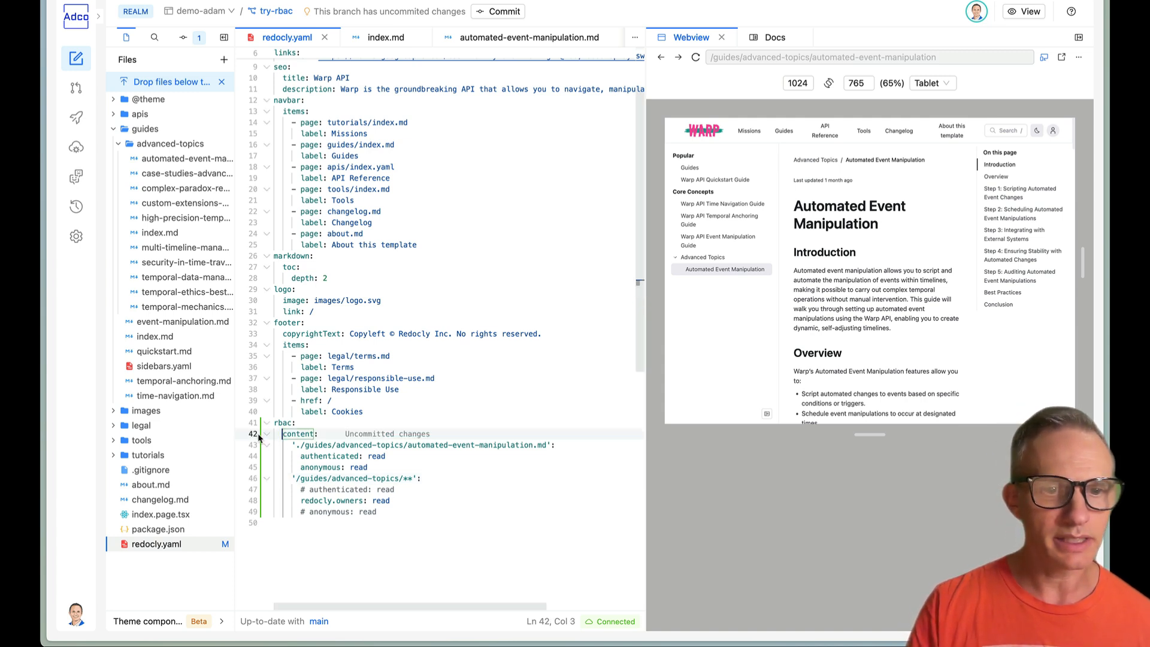
{"action": "left_click", "coordinate": [298, 427]}
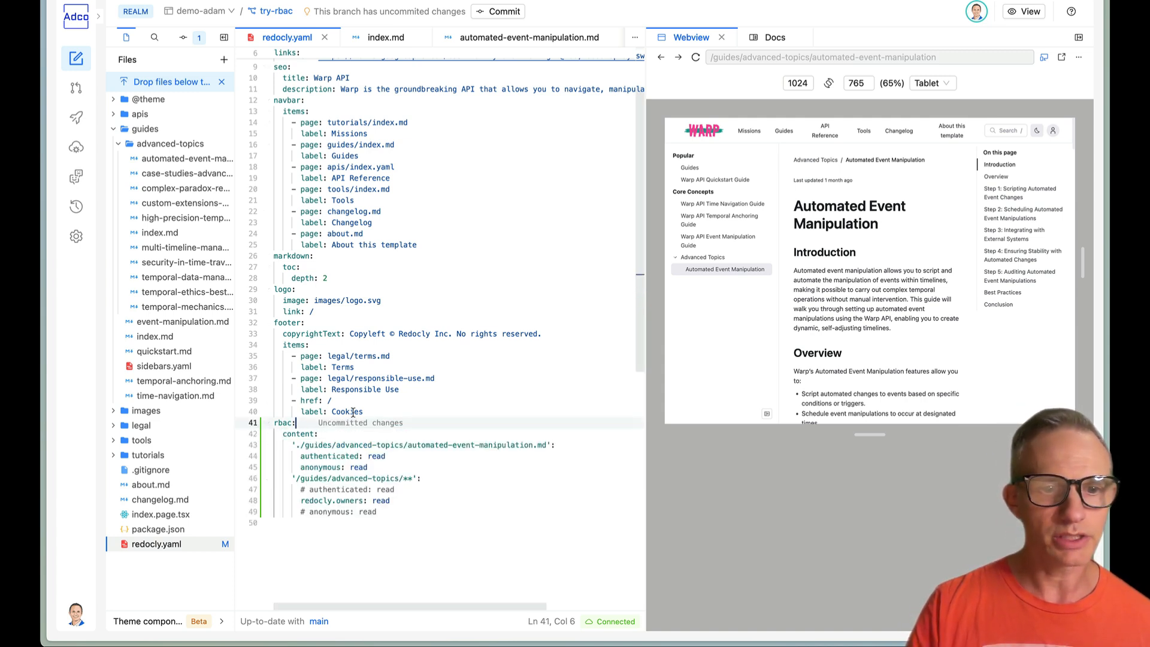
{"action": "key", "text": "Return"}
{"action": "type", "text": "reunite:"}
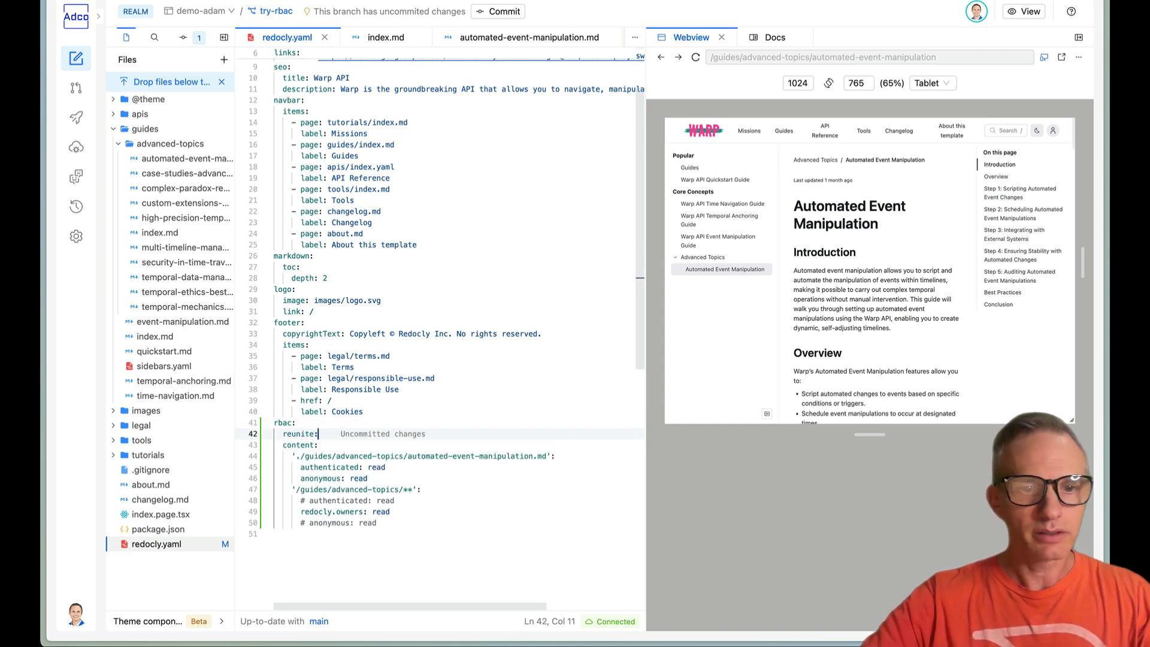
{"action": "key", "text": "Return"}
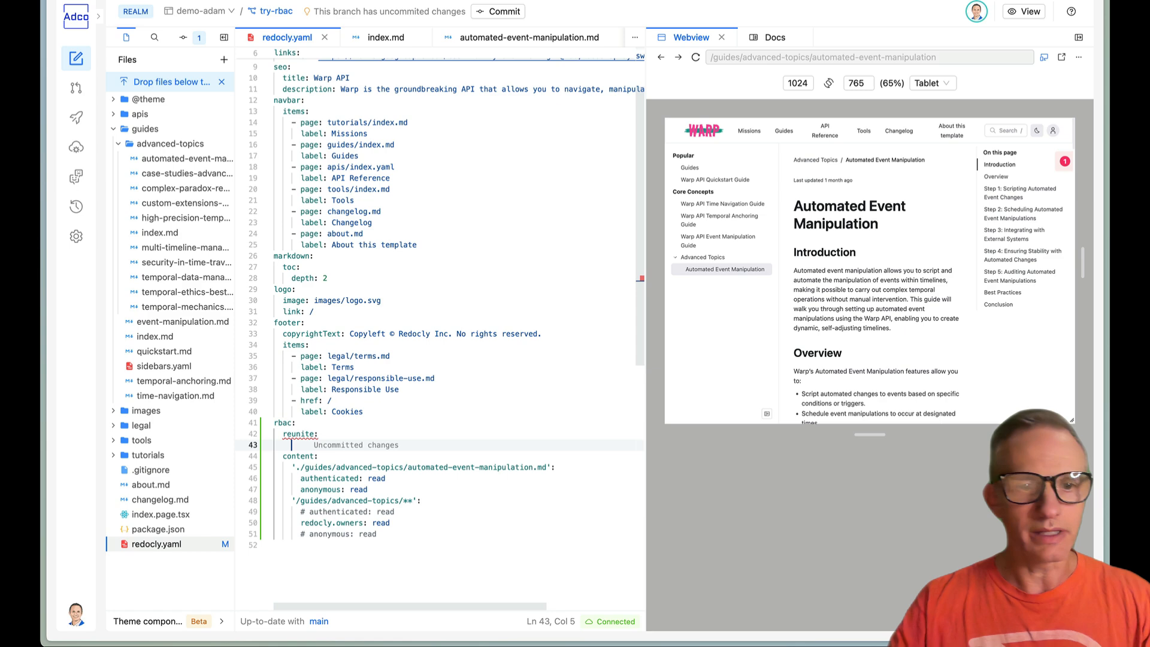
Delete the 'reunite:' key and the empty line below it from the rbac section
{"action": "key", "text": "alt+BackSpace"}
{"action": "key", "text": "alt+BackSpace"}
{"action": "key", "text": "alt+BackSpace"}
{"action": "key", "text": "alt+BackSpace"}
{"action": "key", "text": "alt+BackSpace"}
{"action": "key", "text": "alt+BackSpace"}
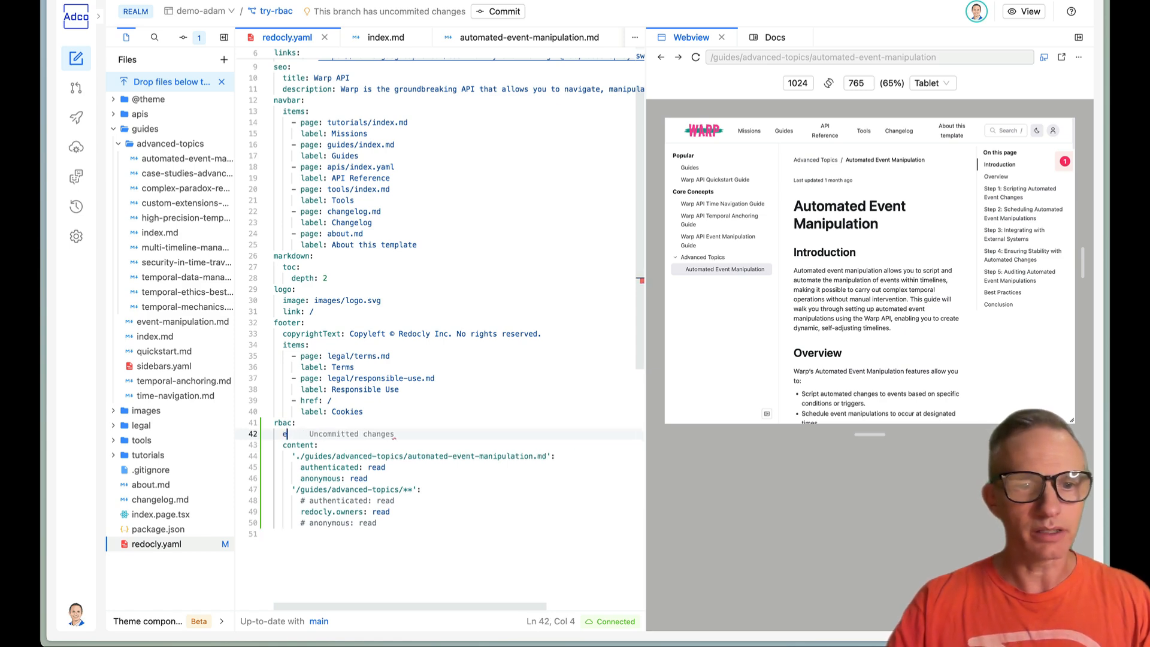